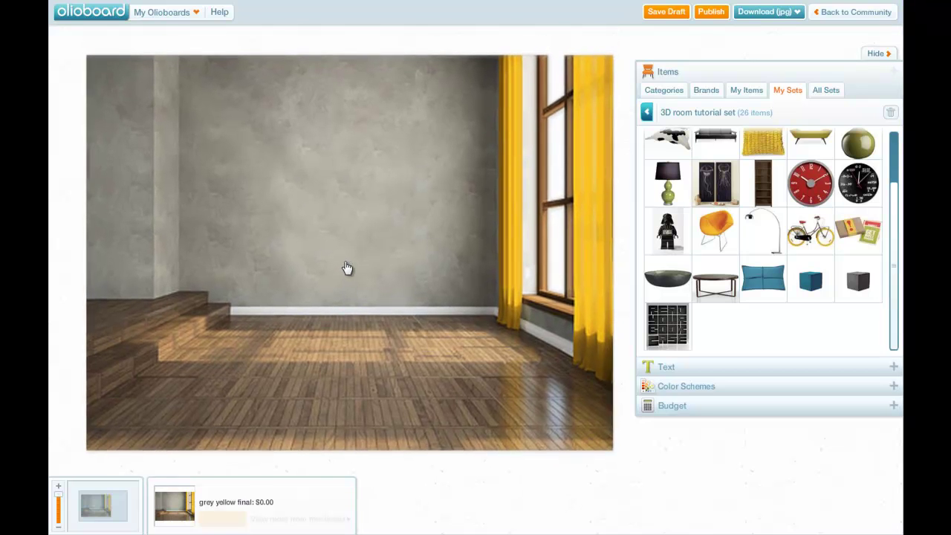
- Reposition the grey room background image with yellow curtains on the board and deselect it
click(347, 268)
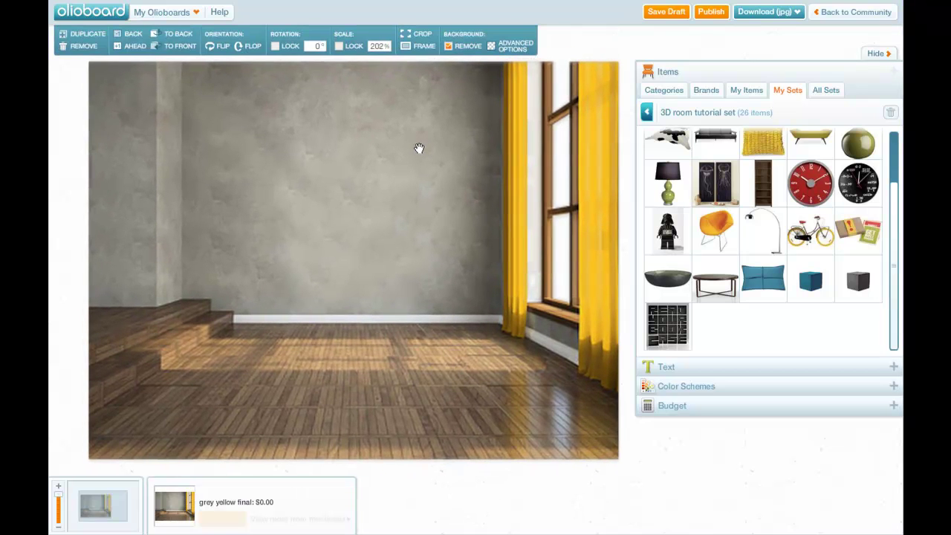
drag(419, 149, 423, 147)
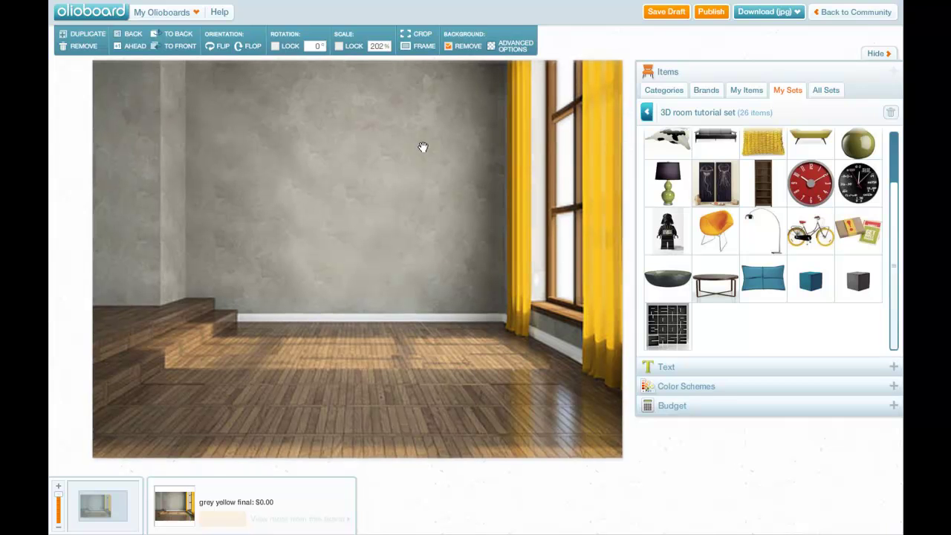
click(687, 491)
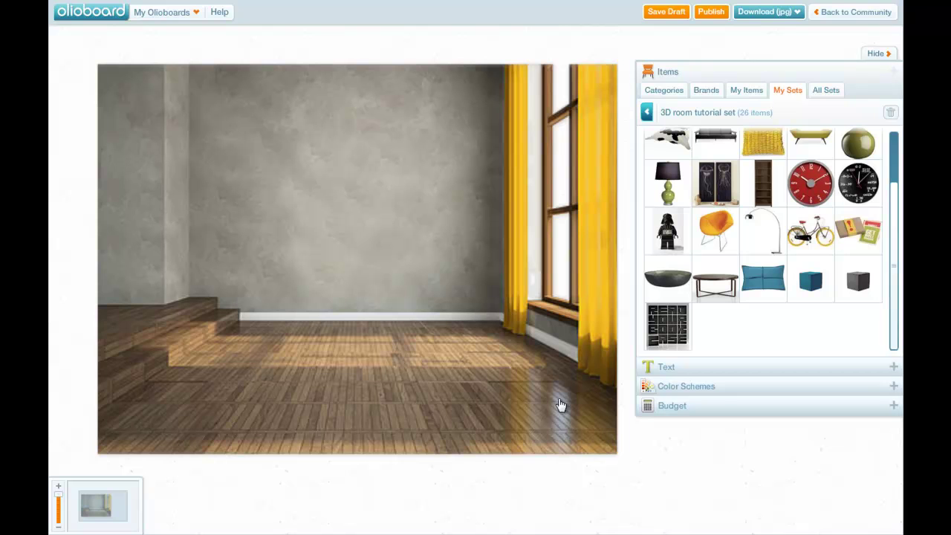
- Add the black three-seat sofa against the room's back wall and scale it to 106%
scroll(761, 232, up, 2)
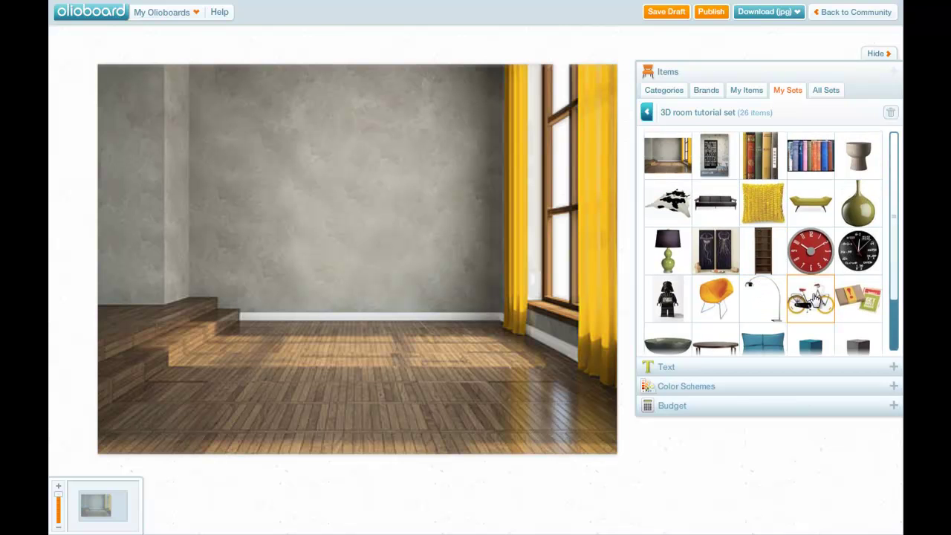
scroll(732, 208, down, 2)
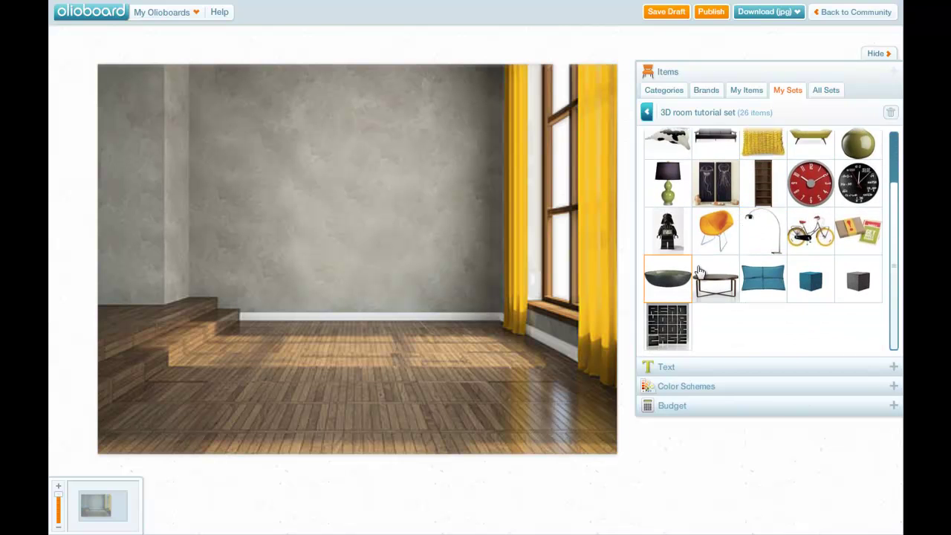
scroll(732, 234, up, 1)
scroll(732, 234, up, 1)
drag(716, 202, 363, 330)
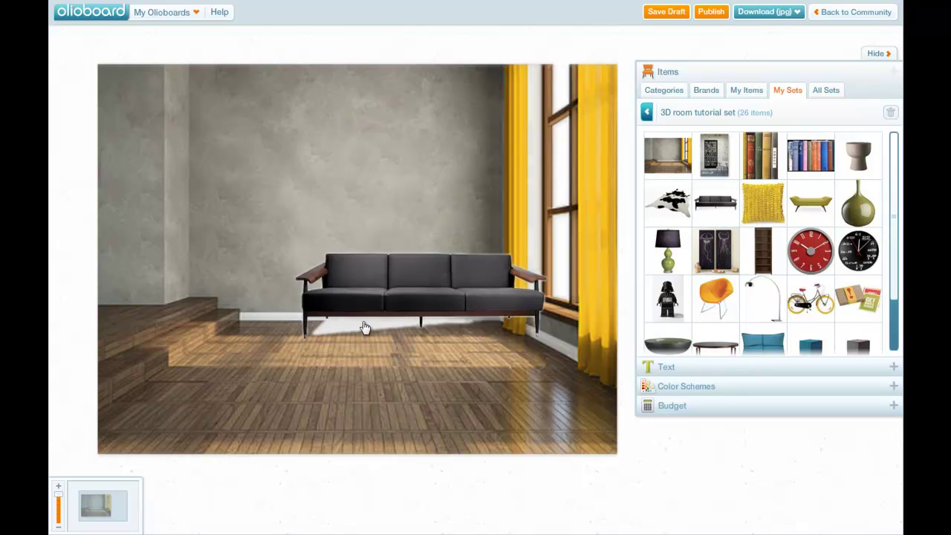
drag(379, 292, 416, 312)
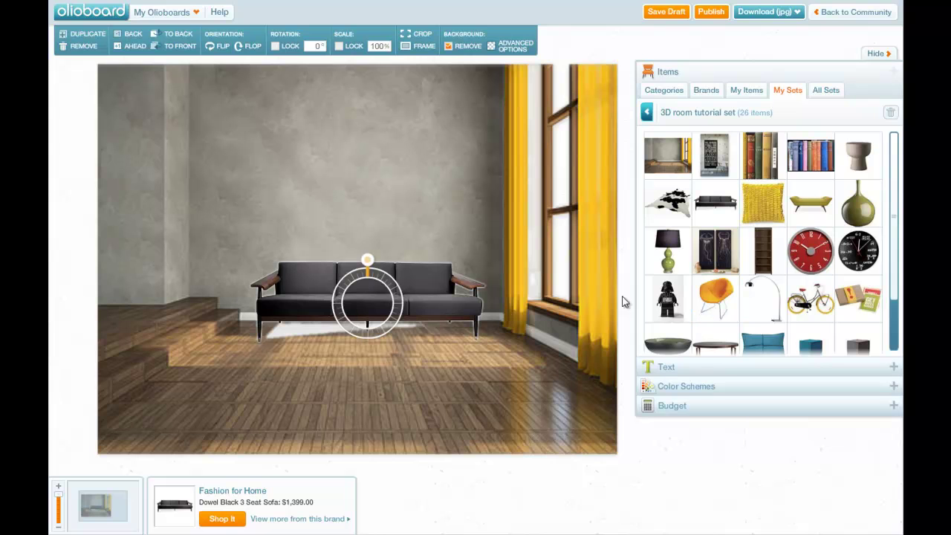
drag(366, 261, 370, 262)
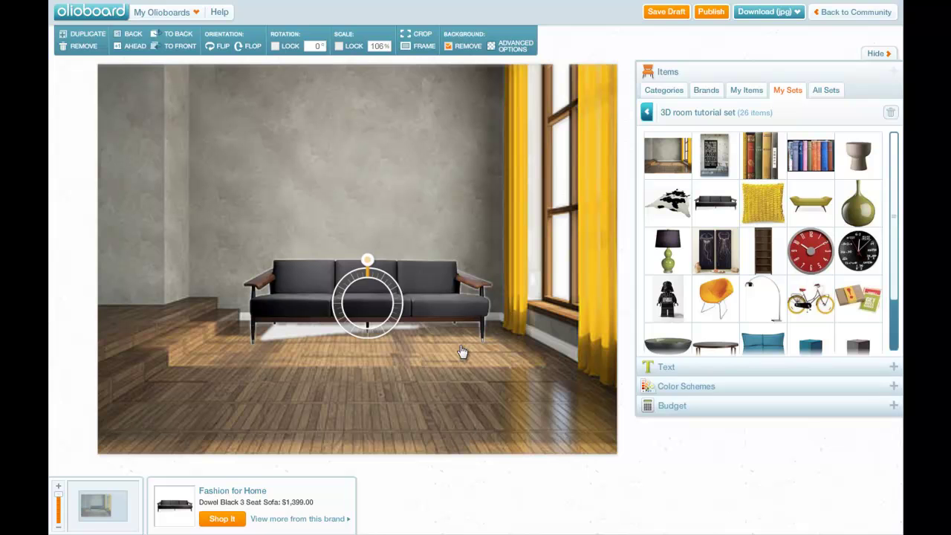
click(450, 312)
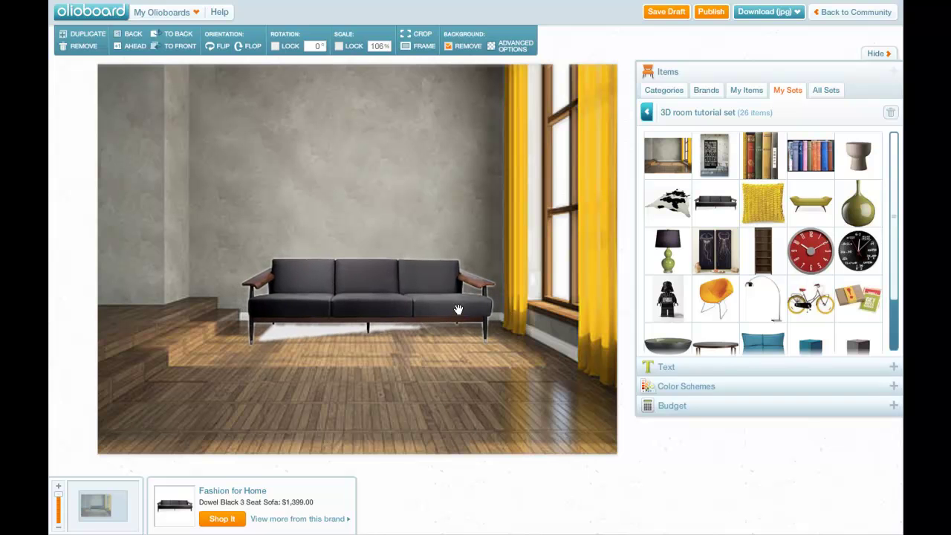
click(456, 309)
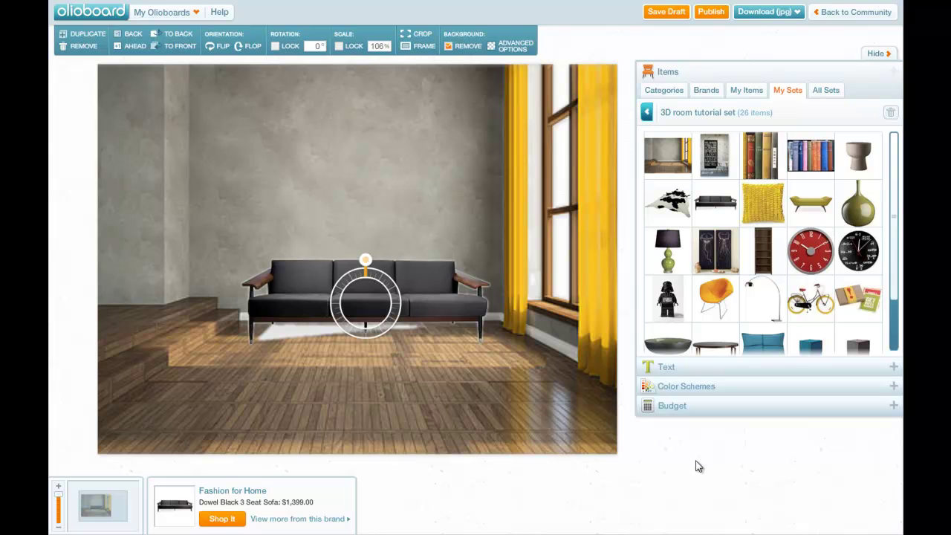
- Add the white and black cowhide rug to the floor in front of the sofa
scroll(745, 352, down, 2)
scroll(713, 282, up, 2)
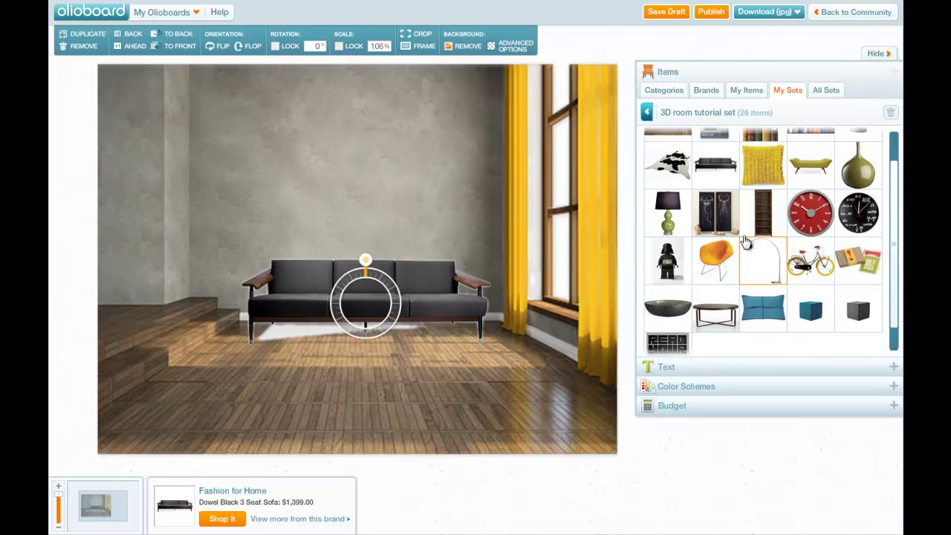
drag(678, 201, 395, 370)
scroll(407, 356, up, 4)
scroll(314, 350, up, 1)
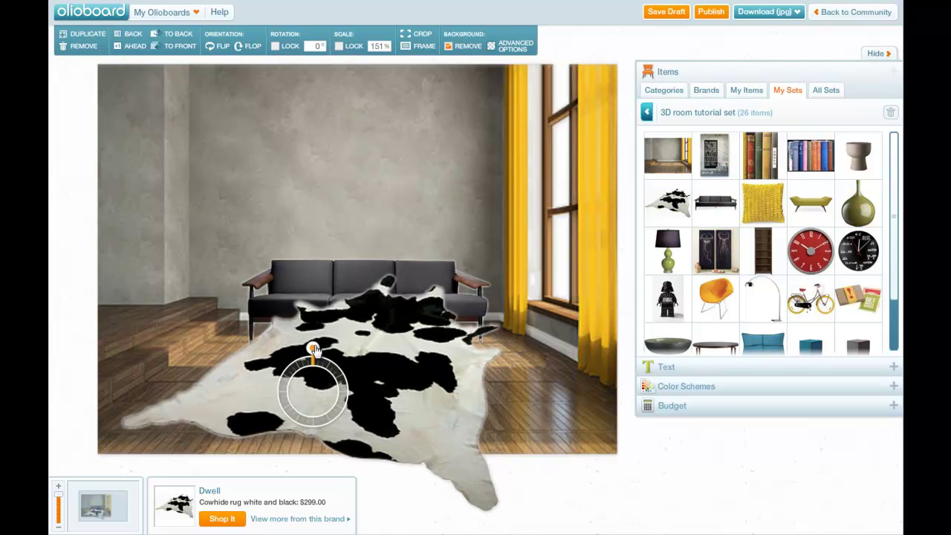
- Scale the cowhide rug to 145% and send it back one layer behind the sofa
mouse_move(314, 351)
mouse_down()
mouse_move(350, 358)
mouse_move(313, 346)
mouse_up()
drag(427, 377, 425, 375)
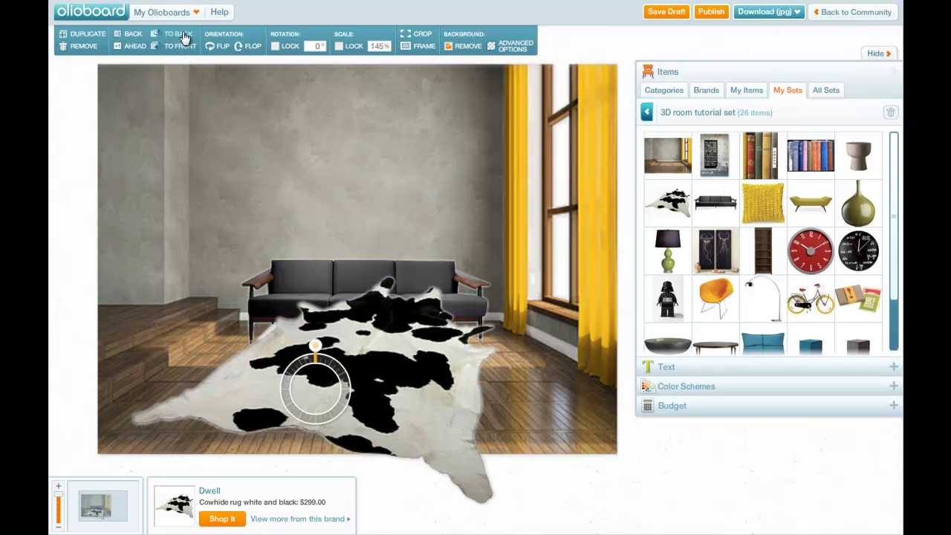
click(130, 32)
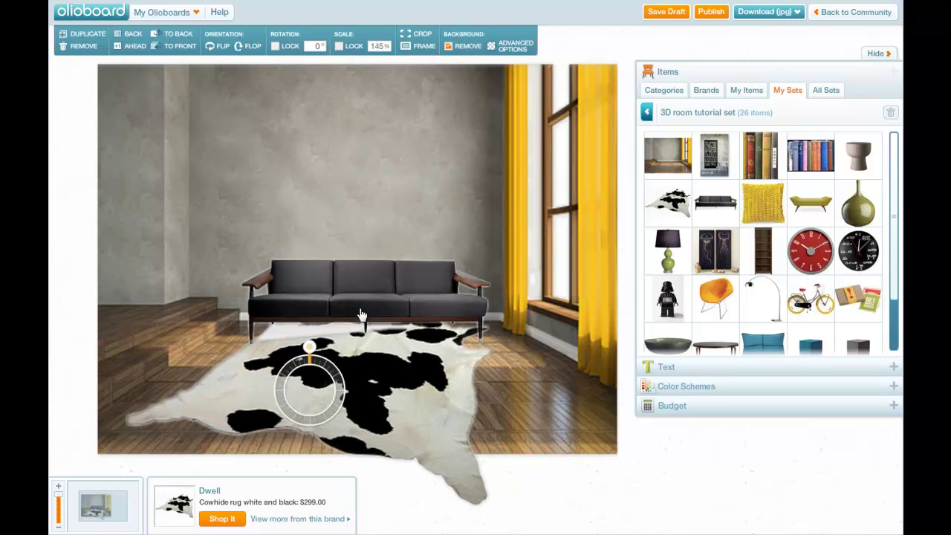
click(650, 490)
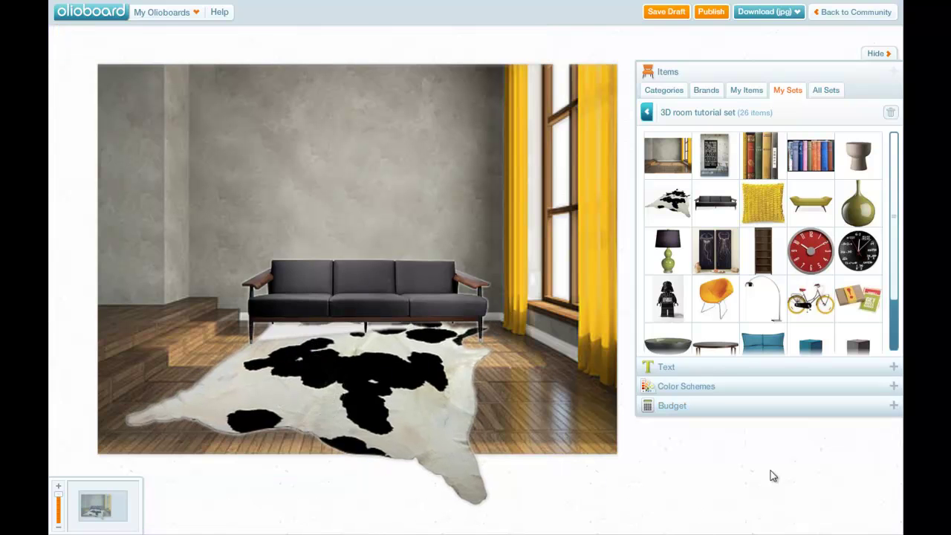
- Add the round iron coffee table over the cowhide rug and remove its white image background
scroll(752, 240, down, 1)
scroll(751, 239, up, 1)
scroll(713, 271, down, 1)
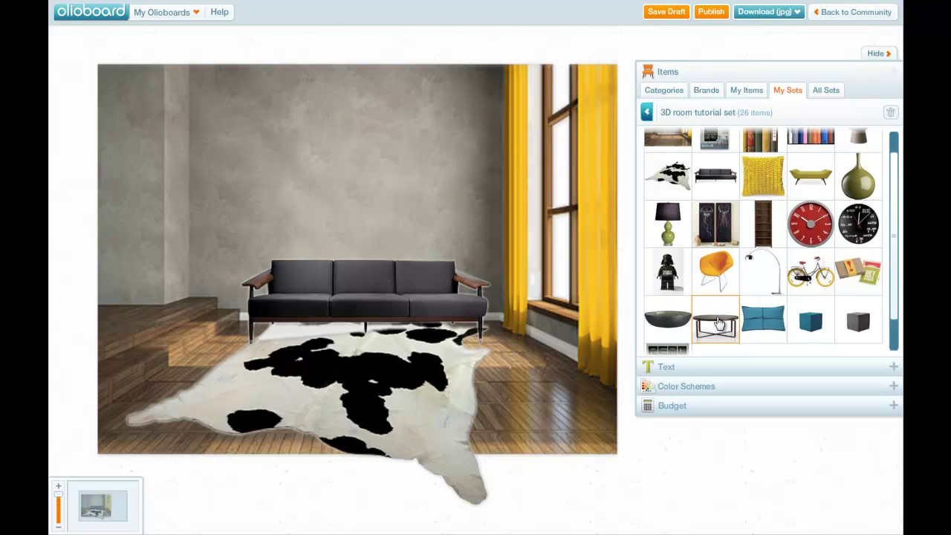
drag(715, 323, 405, 283)
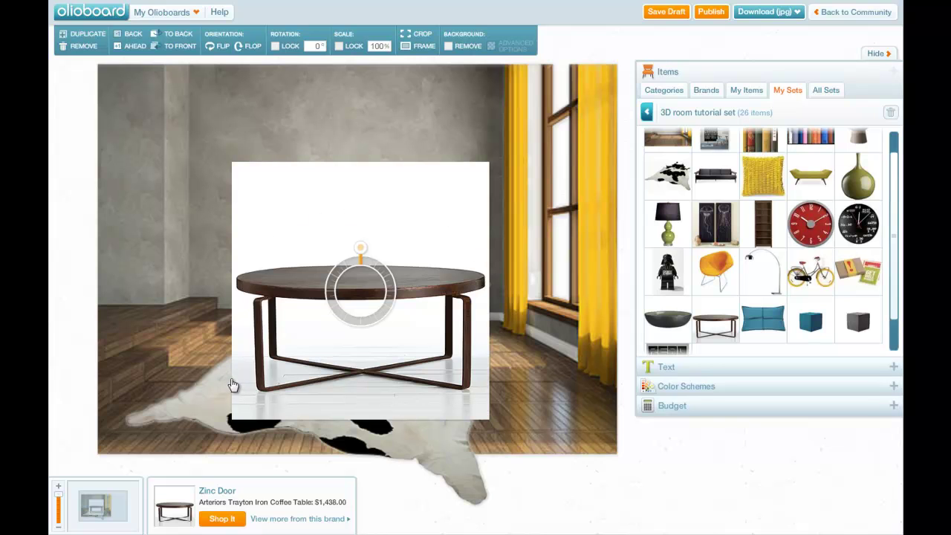
key(ctrl+z)
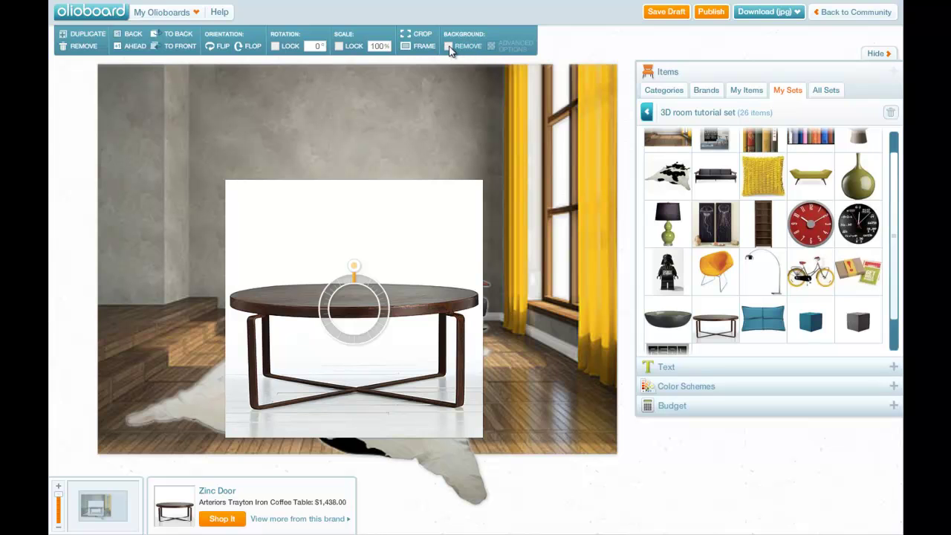
click(448, 46)
mouse_move(408, 306)
mouse_down()
mouse_move(421, 266)
mouse_move(418, 322)
mouse_up()
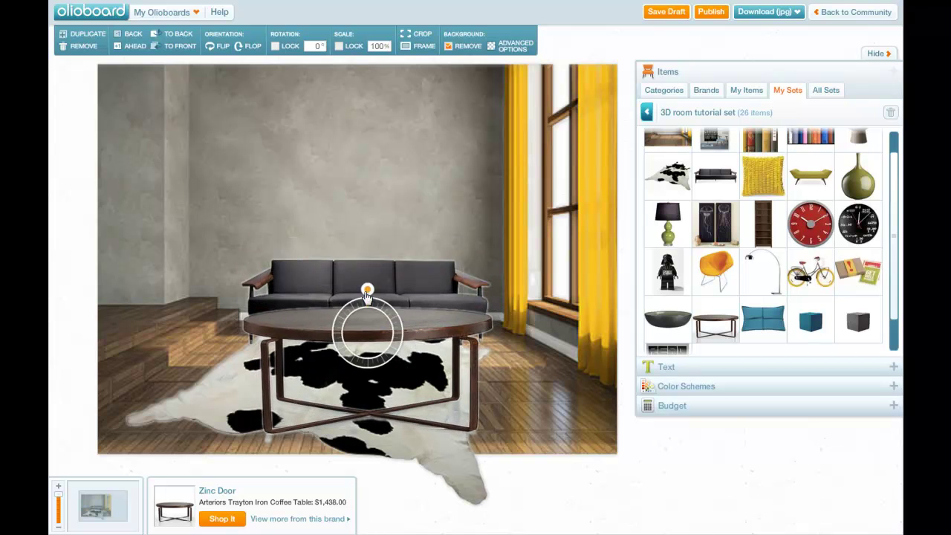
- Scale the coffee table to 63% and position it centrally in front of the sofa
drag(367, 296, 368, 329)
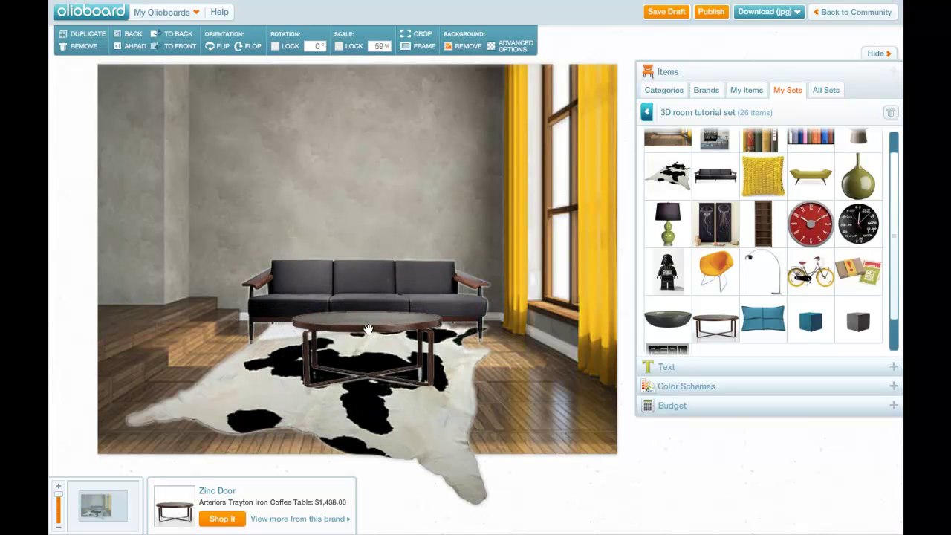
mouse_move(365, 288)
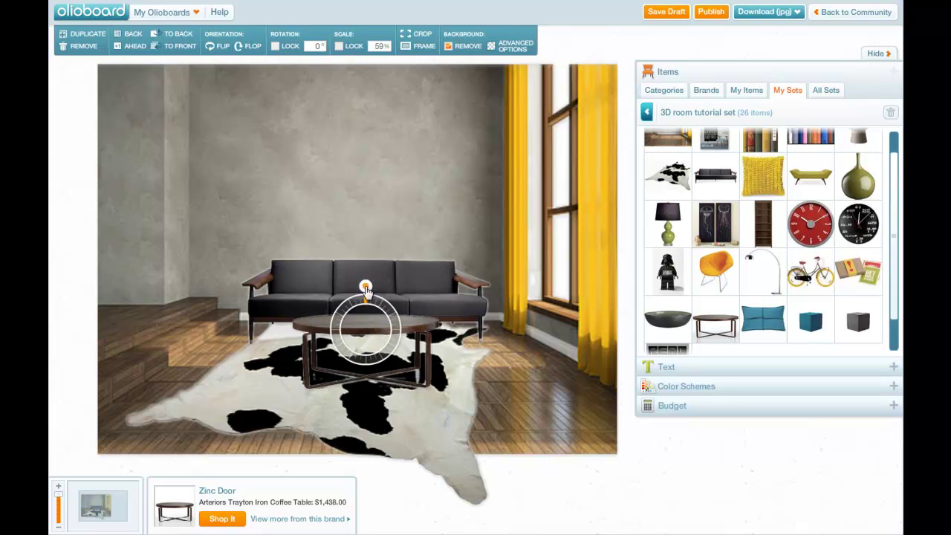
drag(366, 288, 371, 329)
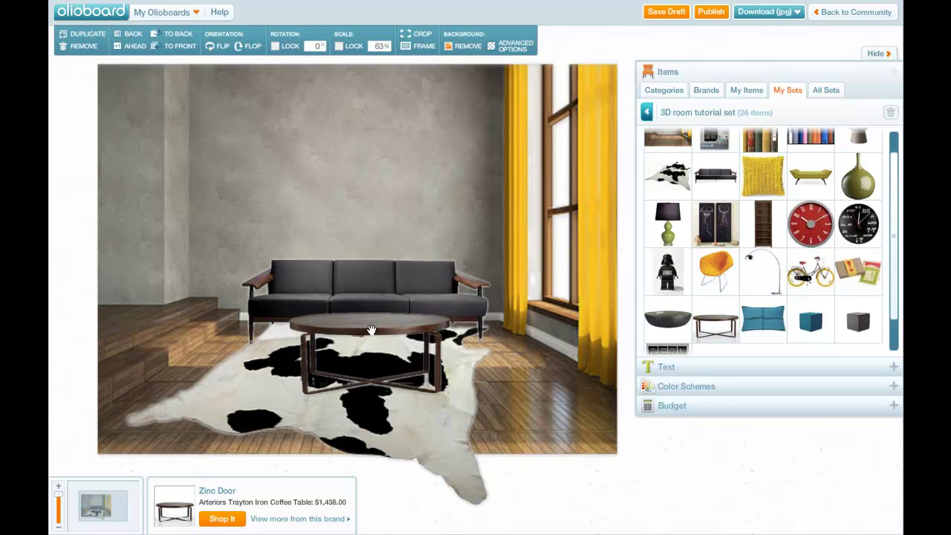
- Enlarge the sofa to 115% and adjust the coffee table's position in front of it
click(365, 286)
drag(364, 260, 365, 261)
click(407, 344)
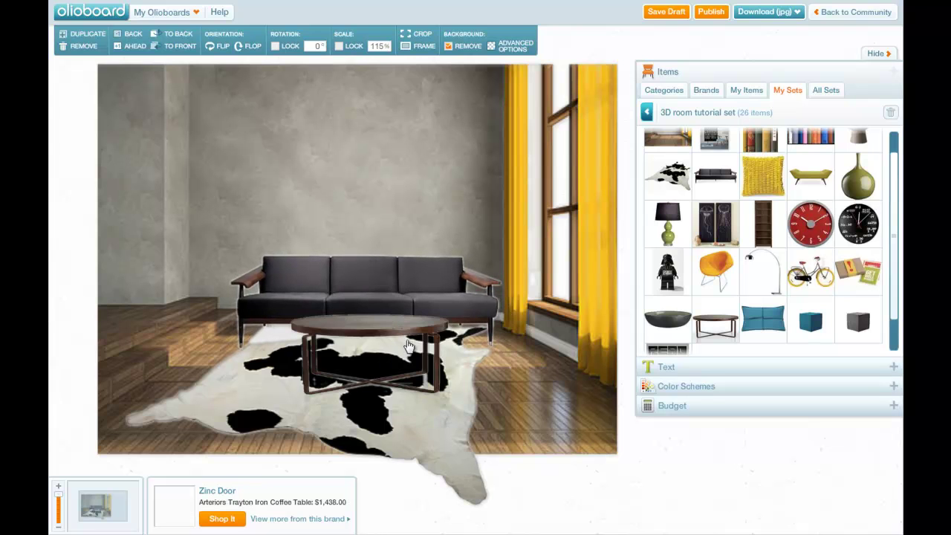
drag(407, 344, 399, 334)
- Add the yellow pillow to the right half of the sofa, scaled to 20% with its rotation locked
scroll(793, 265, up, 1)
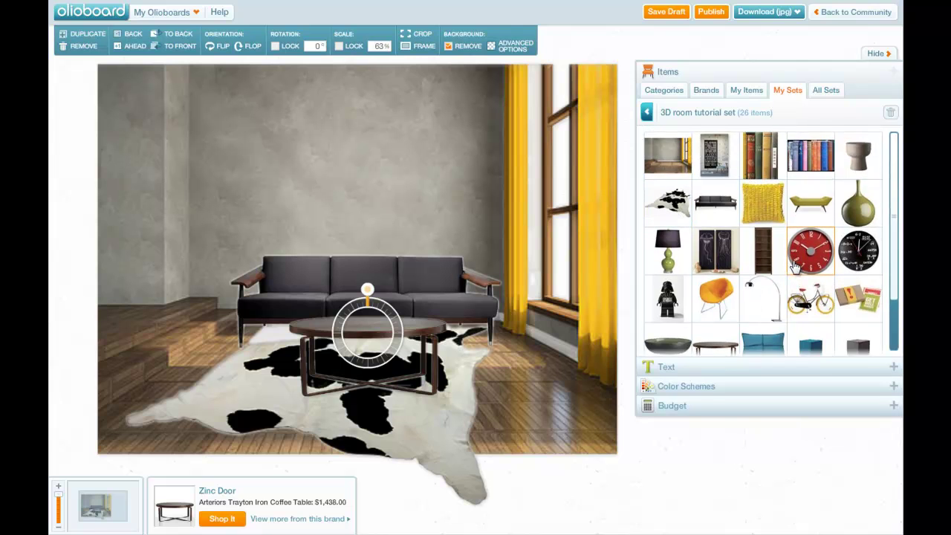
scroll(808, 258, down, 3)
scroll(803, 259, up, 2)
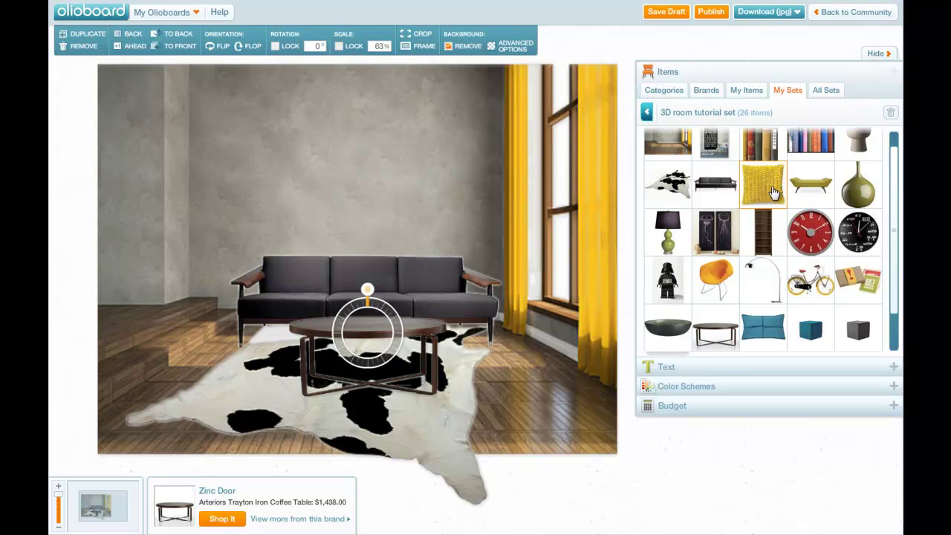
drag(772, 191, 358, 223)
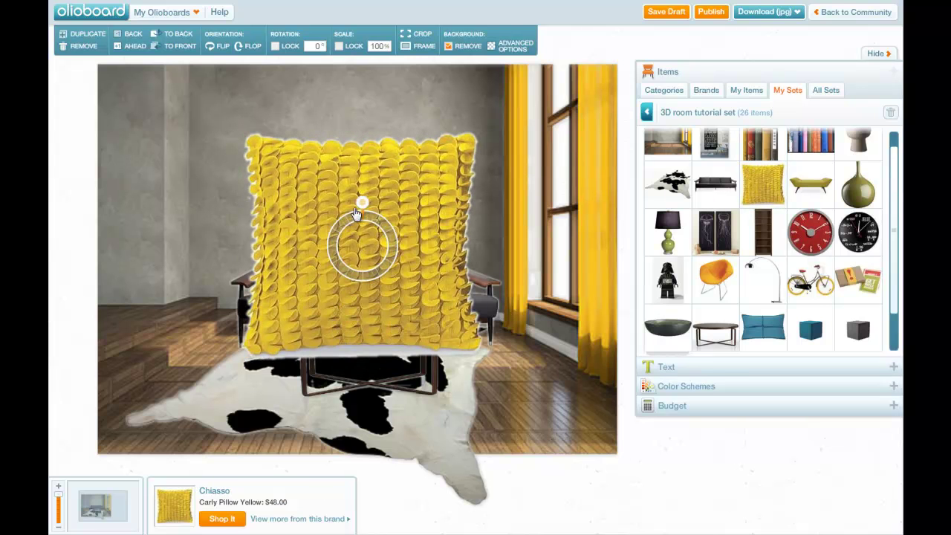
drag(431, 191, 439, 256)
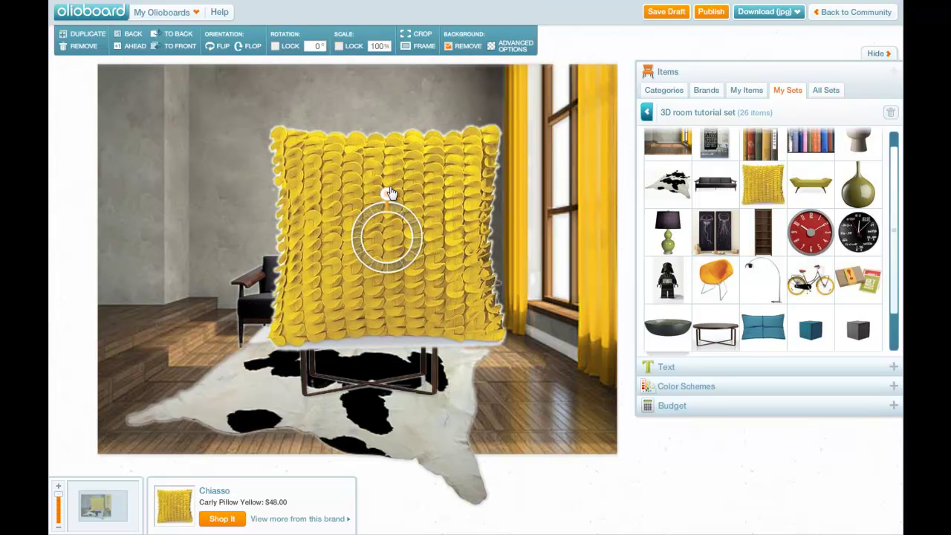
drag(389, 193, 392, 218)
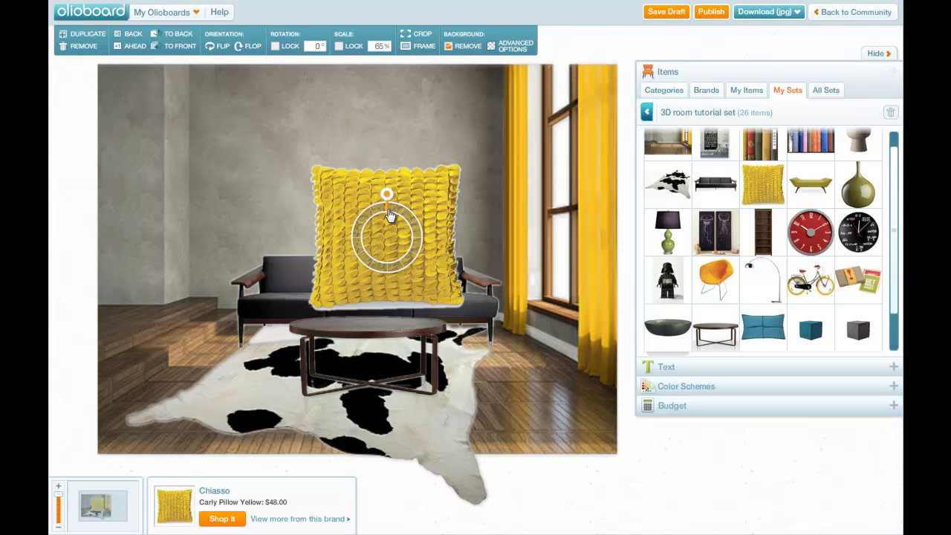
click(275, 47)
drag(391, 200, 413, 274)
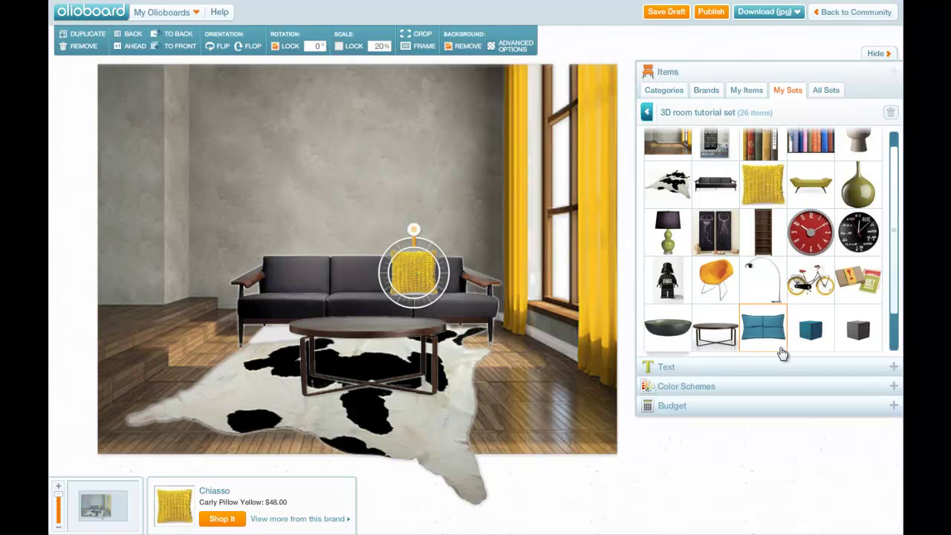
- Add the blue lumbar pillow in front of the yellow pillow, scaled to 21% with its rotation locked
drag(745, 325, 483, 322)
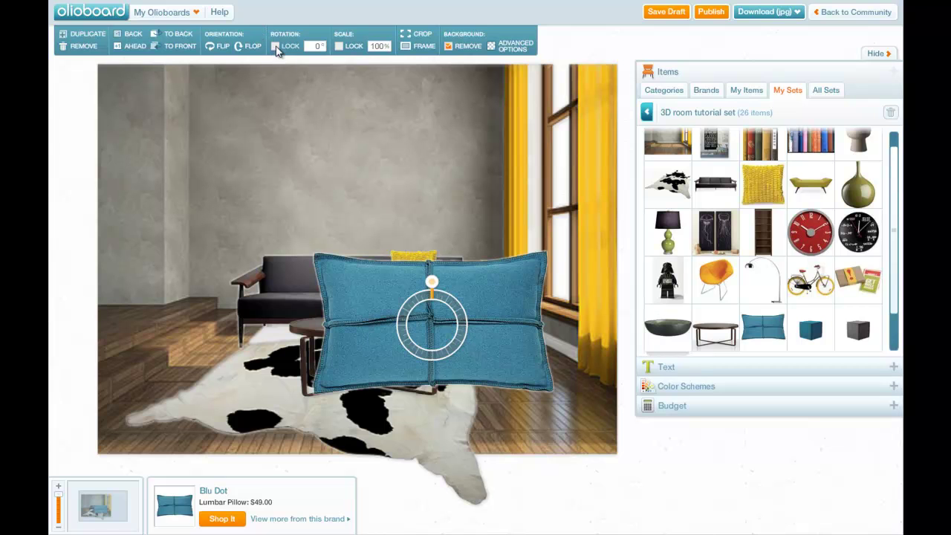
mouse_move(435, 286)
mouse_down()
mouse_move(439, 329)
mouse_move(442, 288)
mouse_up()
click(442, 288)
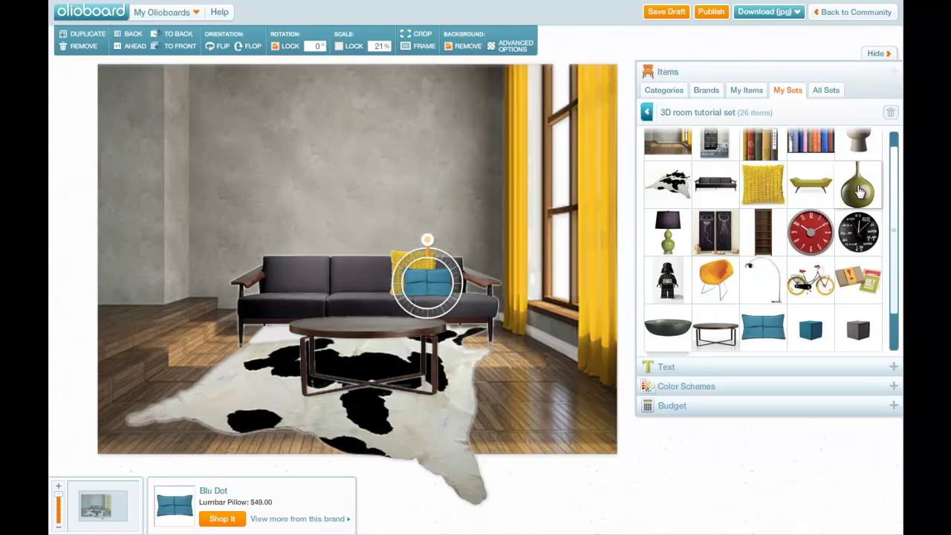
- Add the green vase to the left end of the coffee table, scaled to 20% with its rotation locked
drag(858, 186, 341, 240)
click(275, 46)
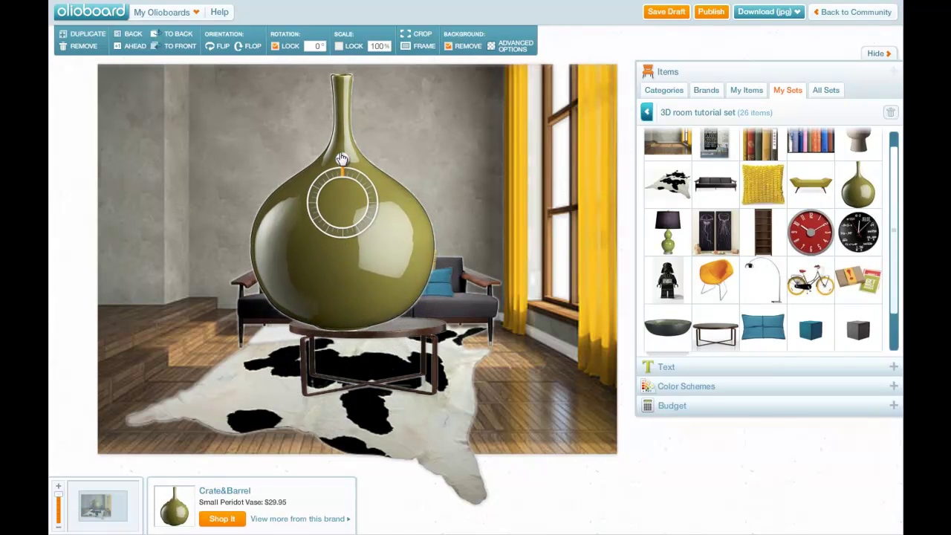
drag(342, 159, 327, 307)
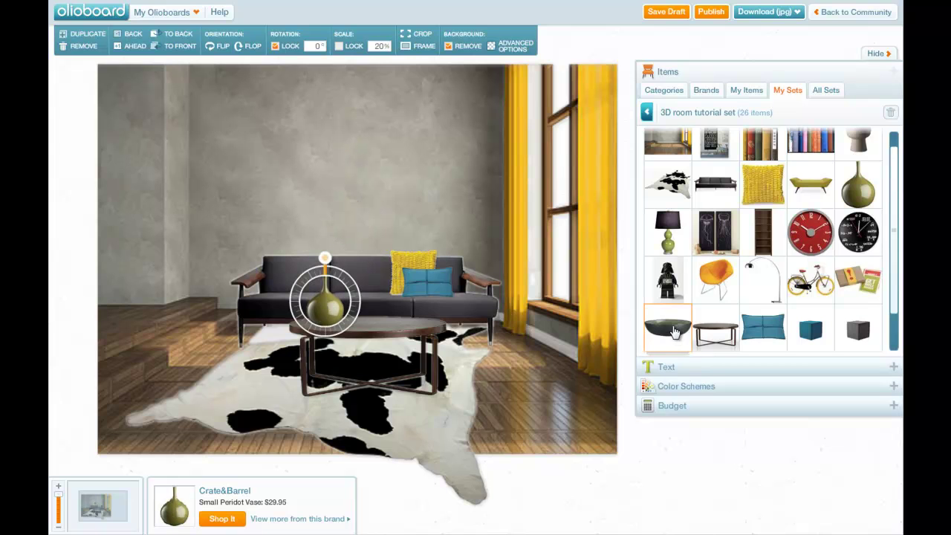
- Add the dark serving bowl to the coffee table beside the green vase, scaled to 20% with its rotation locked
drag(667, 329, 446, 308)
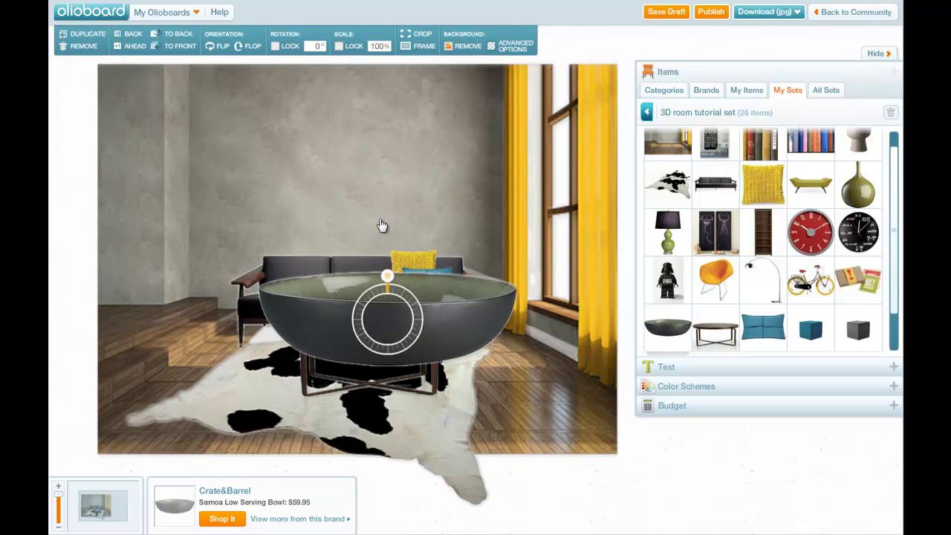
click(275, 46)
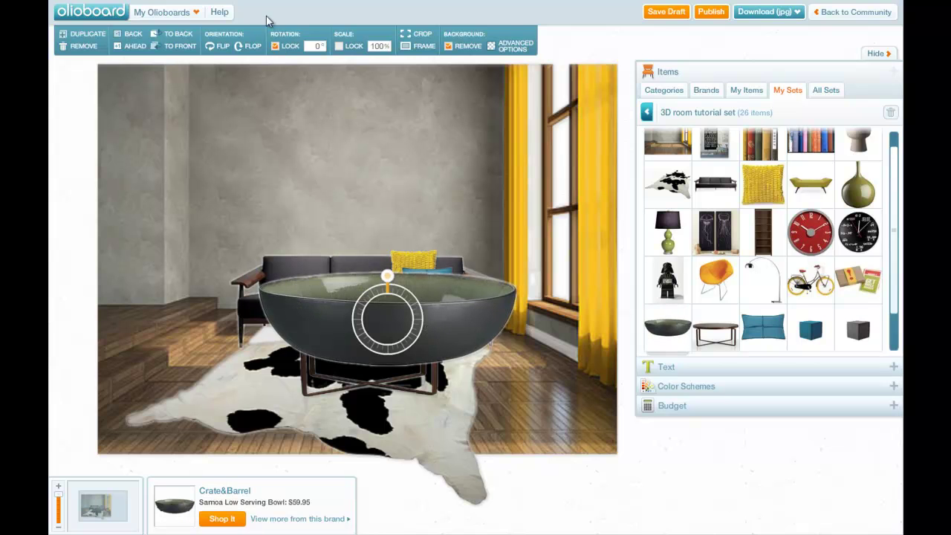
drag(387, 278, 387, 276)
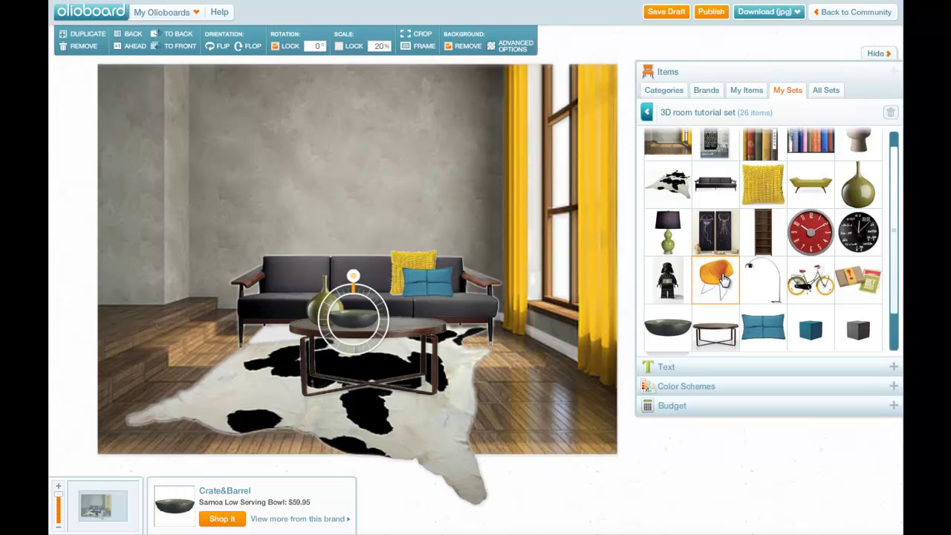
- Add the orange diamond chair at the left side of the room and turn on its background removal
drag(724, 280, 206, 301)
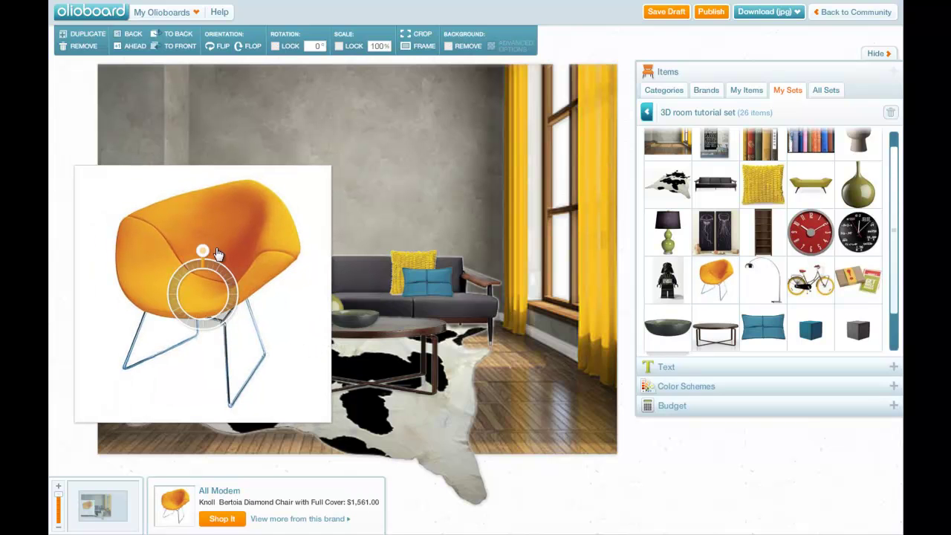
drag(246, 233, 281, 284)
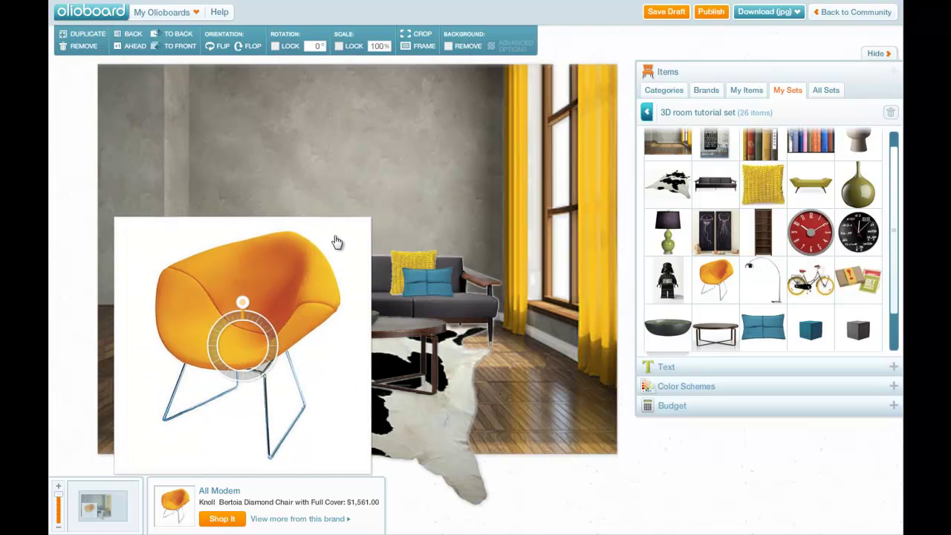
click(448, 47)
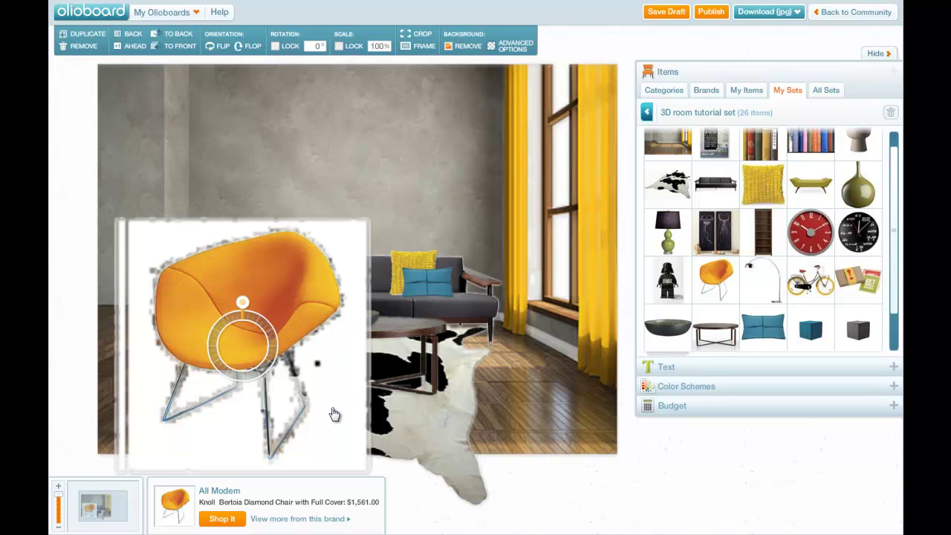
click(449, 46)
- Refine the orange chair's background removal against a gray preview tile by sampling the white background and adjusting the darkest color removed, then apply the changes
click(491, 47)
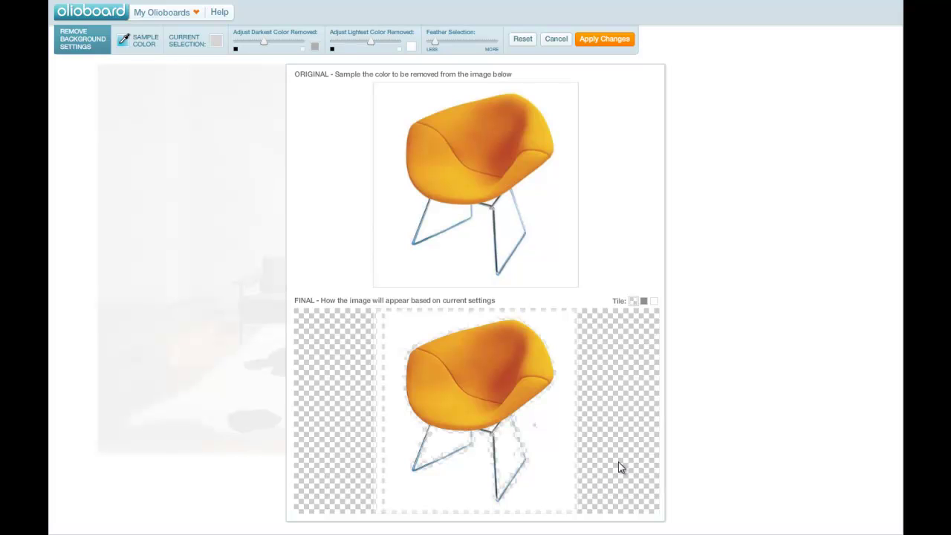
click(644, 301)
click(654, 302)
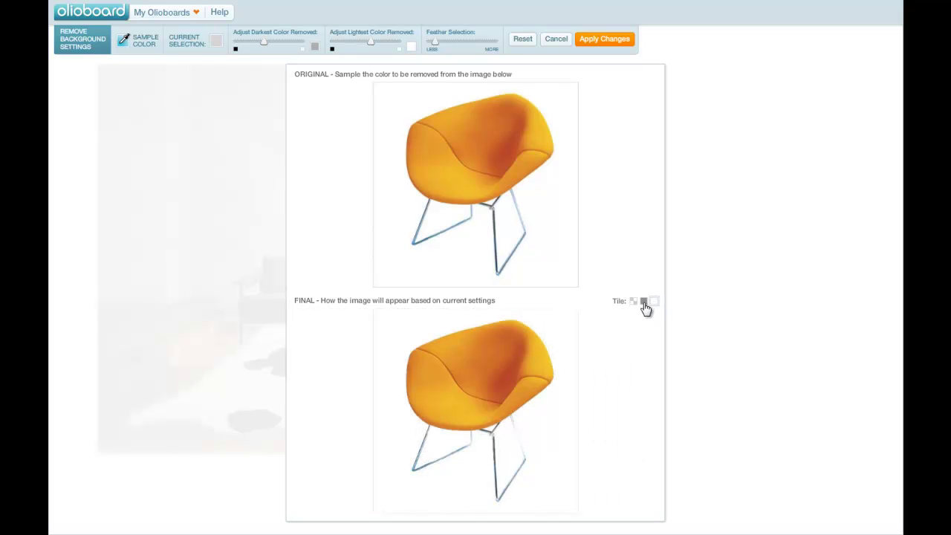
click(643, 301)
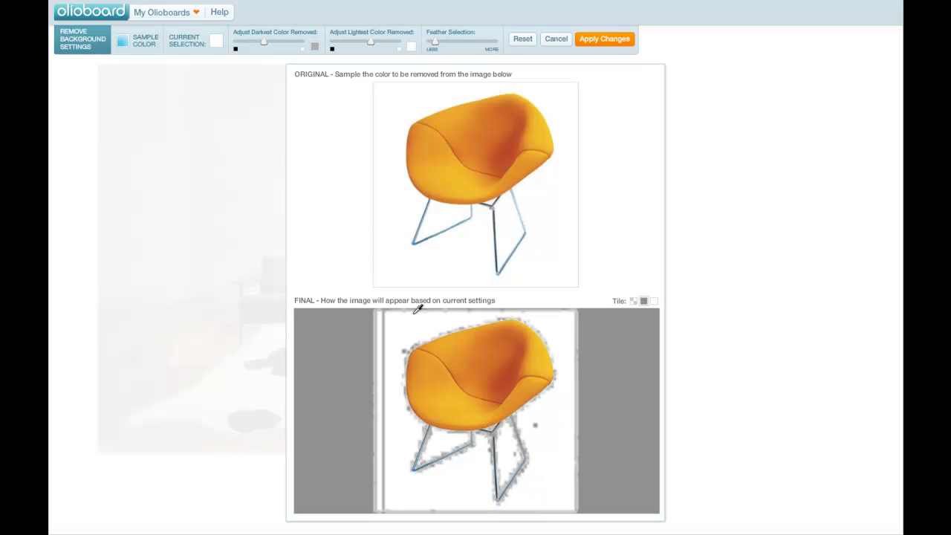
click(417, 105)
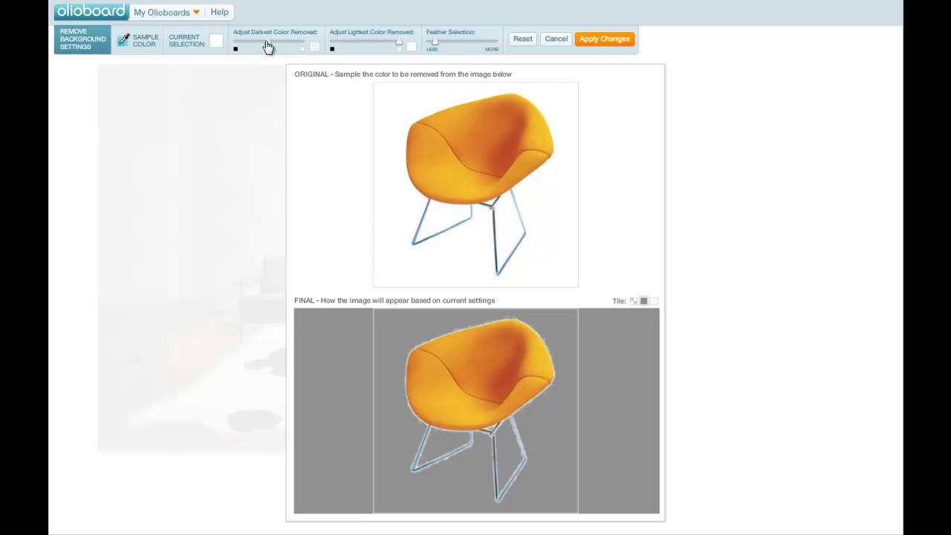
mouse_move(267, 47)
mouse_down()
mouse_move(298, 47)
mouse_move(238, 47)
mouse_move(267, 48)
mouse_up()
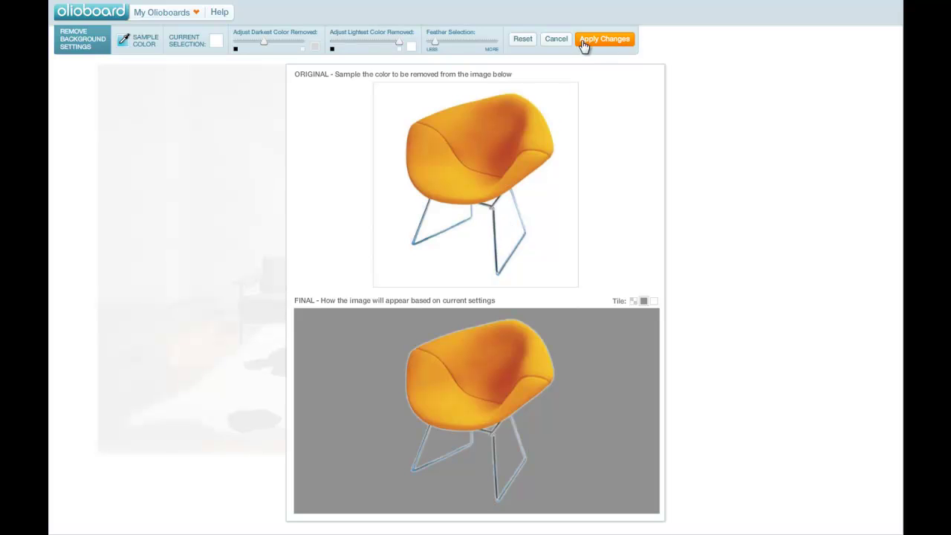
click(621, 43)
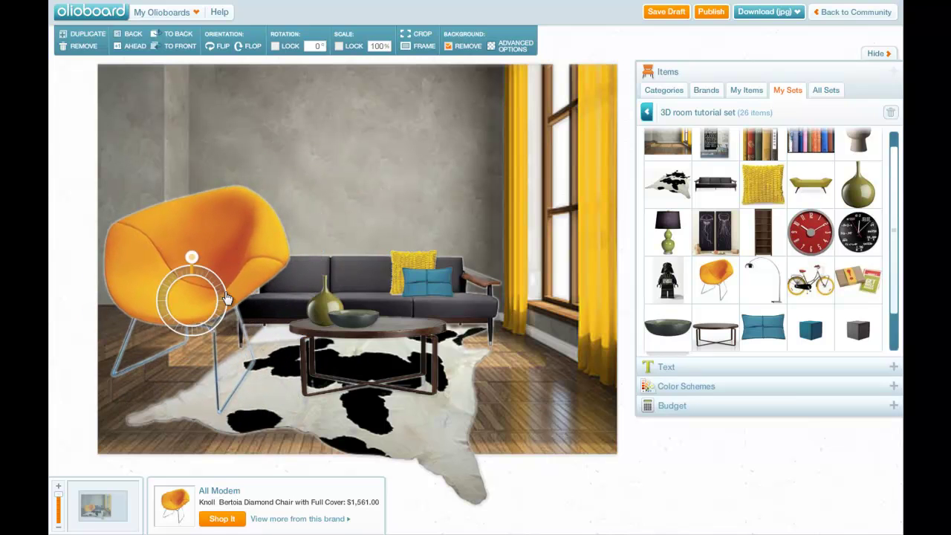
- Try placing a second orange chair in front of the sofa with its background removed
drag(715, 280, 487, 264)
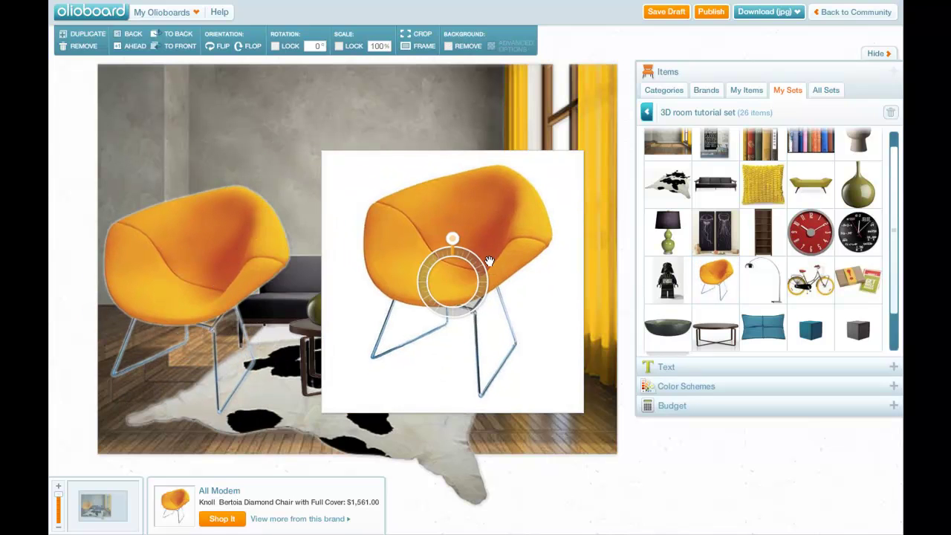
click(448, 47)
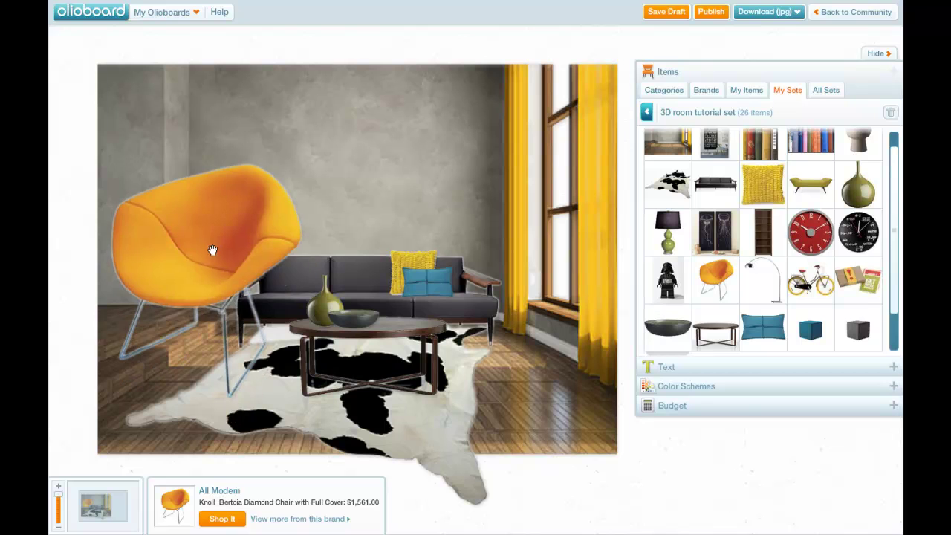
- Move the orange chair to the room's lower-left corner, flip it to face the coffee table, and scale it to 86%
drag(213, 250, 182, 266)
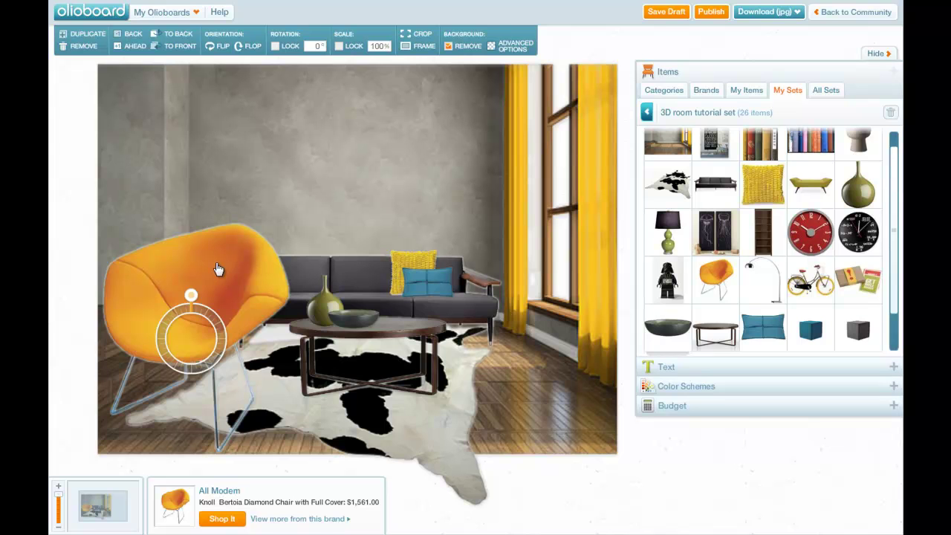
drag(217, 269, 195, 323)
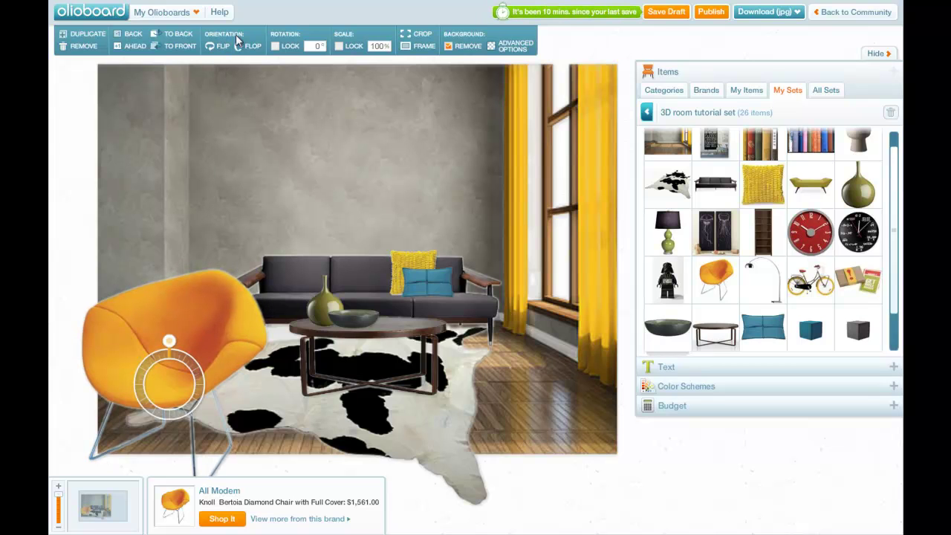
click(223, 49)
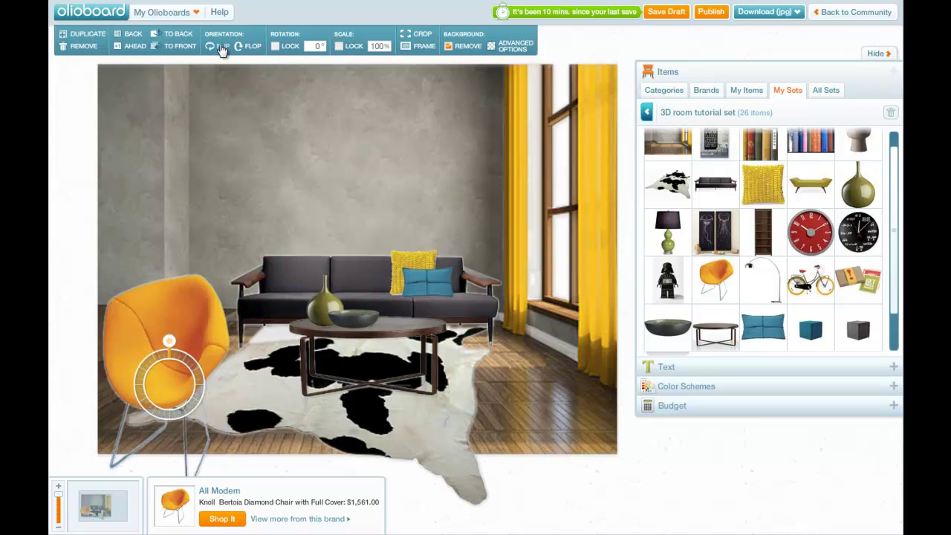
drag(223, 346, 222, 379)
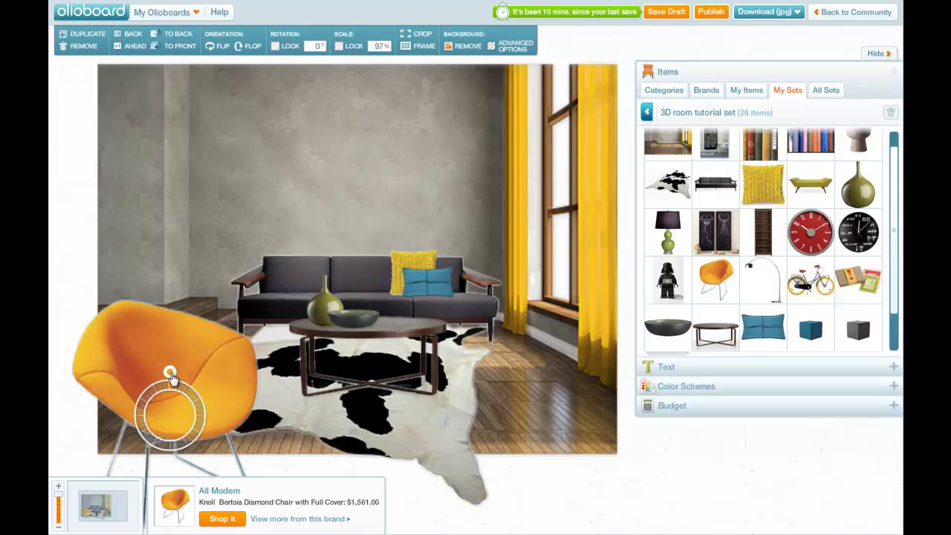
drag(169, 374, 213, 389)
- Add the blue cube ottoman on the floor near the window, right of the coffee table, scaled to 63%
scroll(780, 281, down, 2)
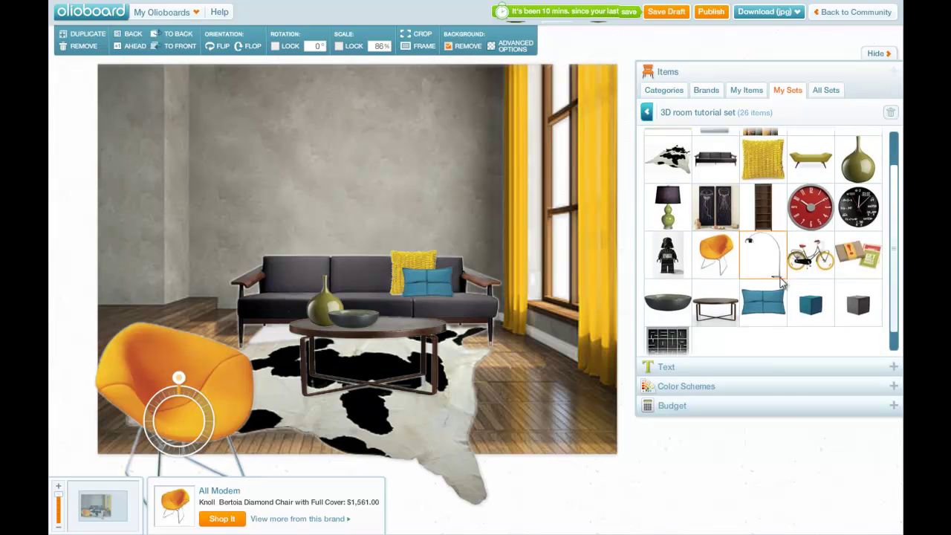
scroll(780, 281, down, 1)
drag(811, 280, 530, 357)
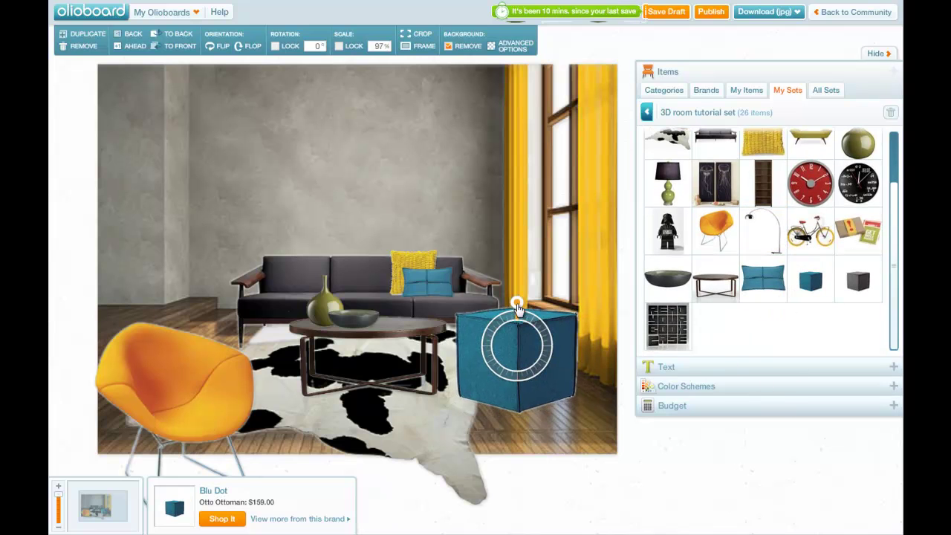
drag(518, 307, 530, 350)
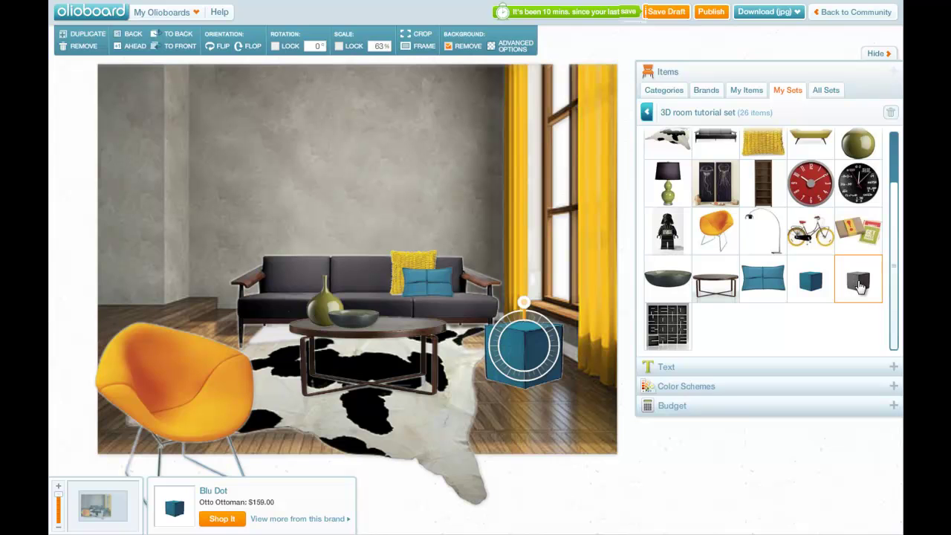
- Add the gray cube ottoman in front of the blue one, scaled to 79%, and reduce the blue ottoman to 57%
drag(858, 286, 547, 352)
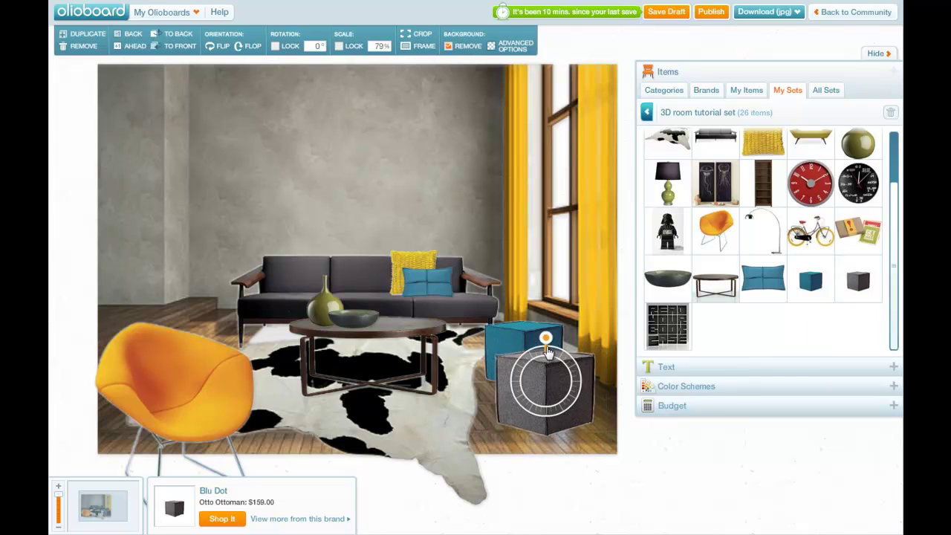
click(524, 327)
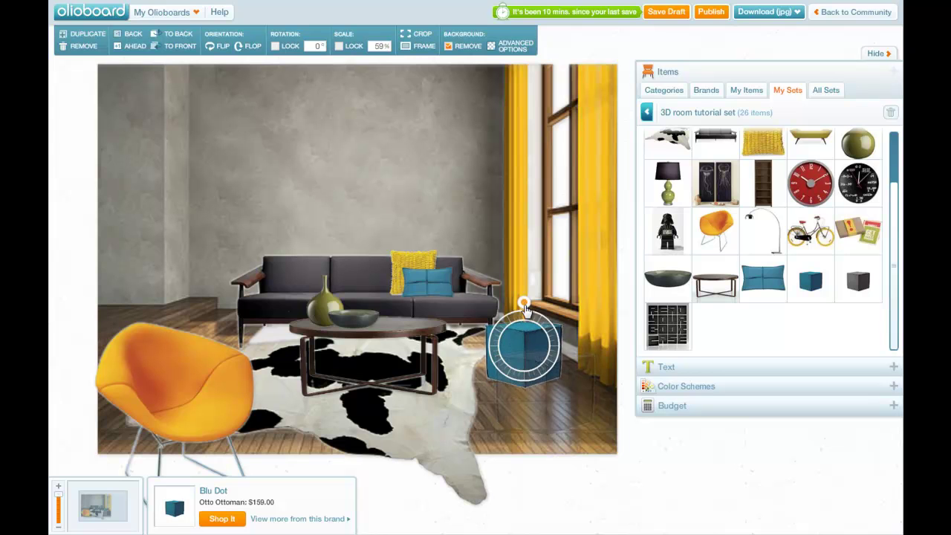
drag(524, 307, 524, 310)
- Fine-tune the gray ottoman's position in front of the blue one and shift the orange chair slightly up and to the left
click(544, 379)
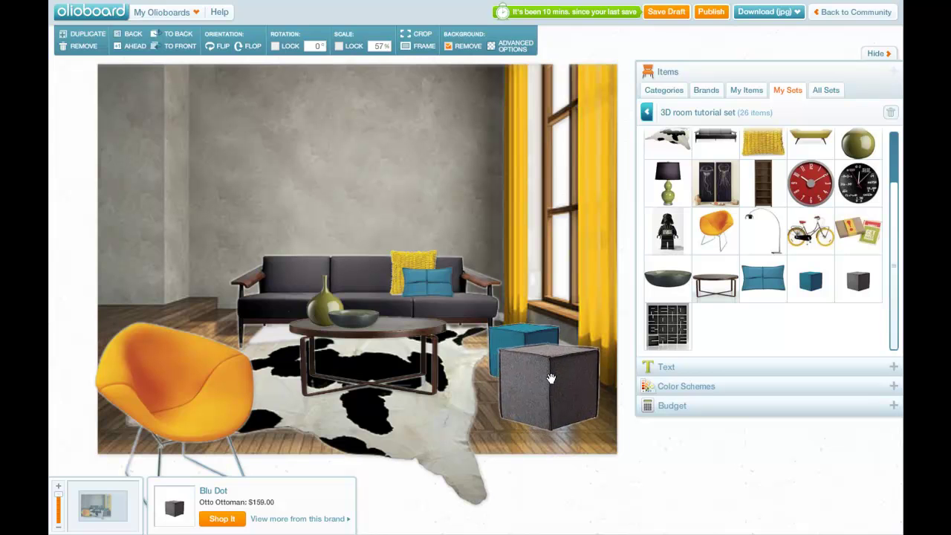
drag(544, 379, 551, 378)
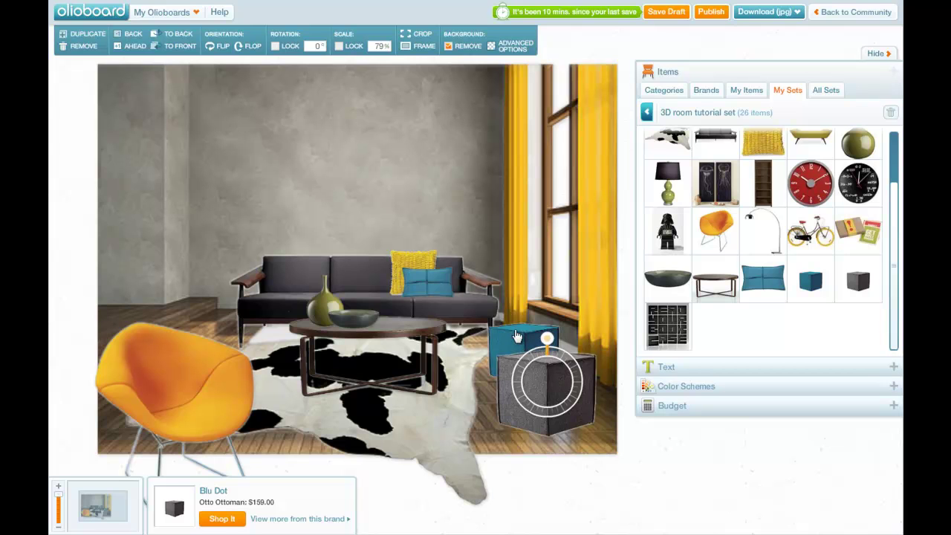
drag(552, 394, 552, 385)
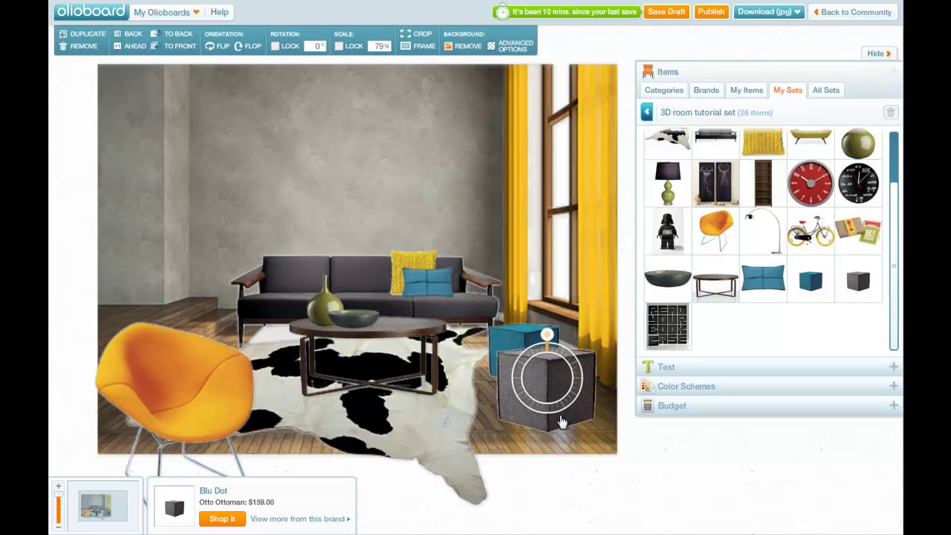
drag(562, 420, 580, 435)
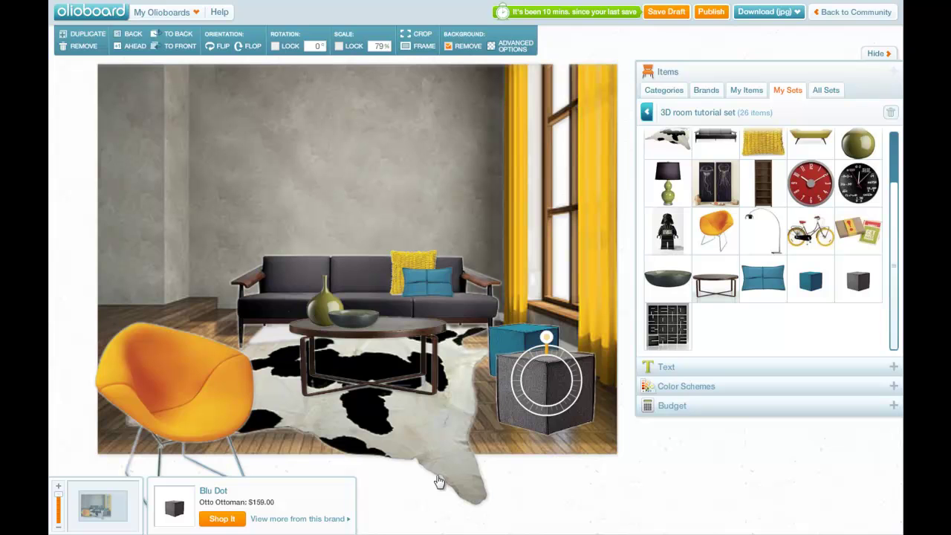
click(225, 411)
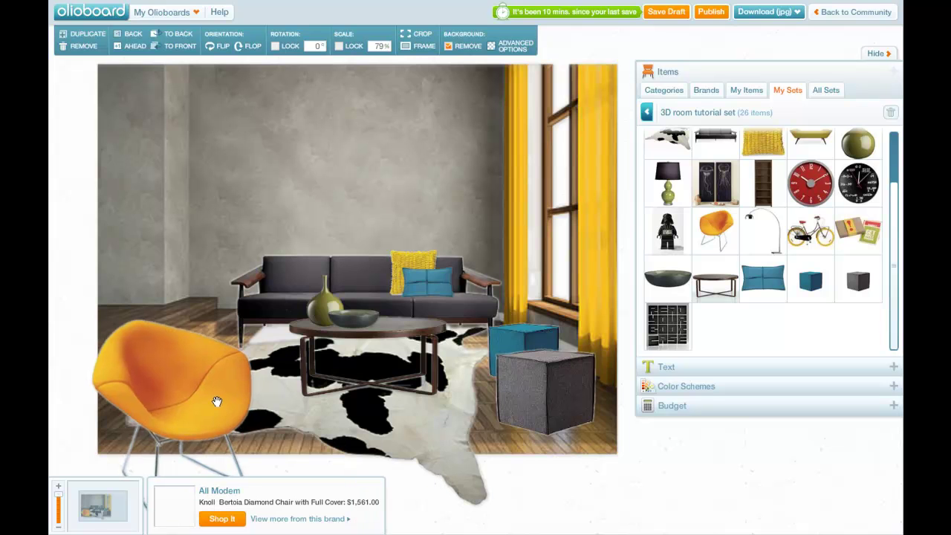
drag(212, 403, 170, 393)
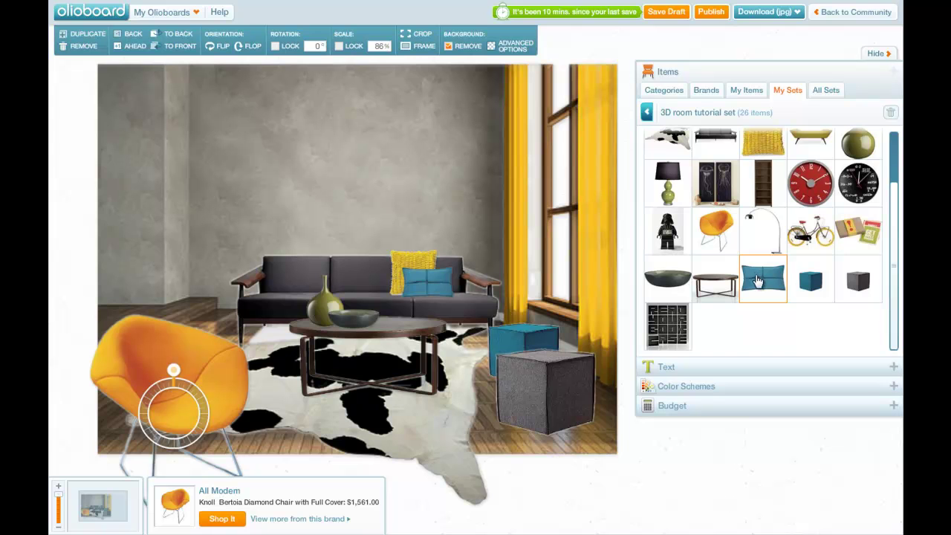
- Add the black "Read Your Book Case" bookcase from the set and position it centrally against the back wall over the sofa
scroll(765, 307, up, 2)
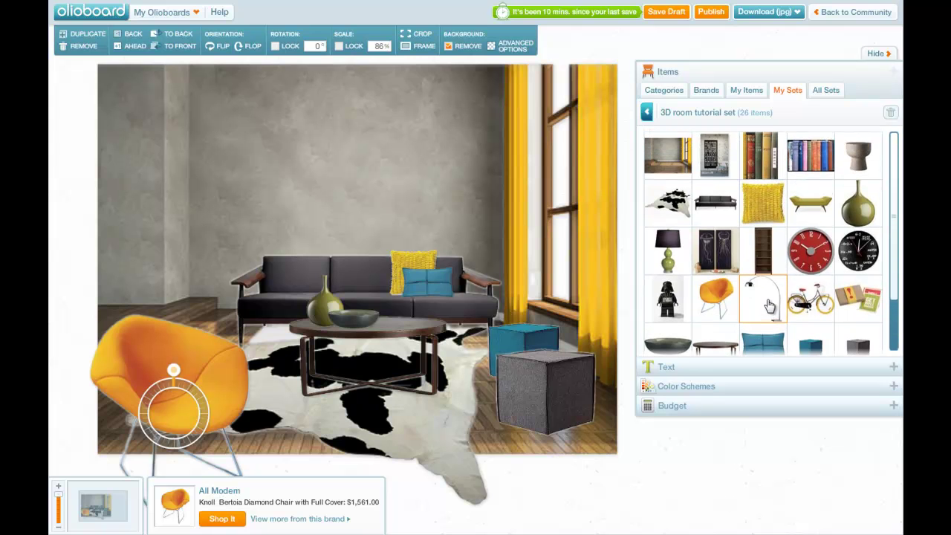
scroll(768, 299, down, 2)
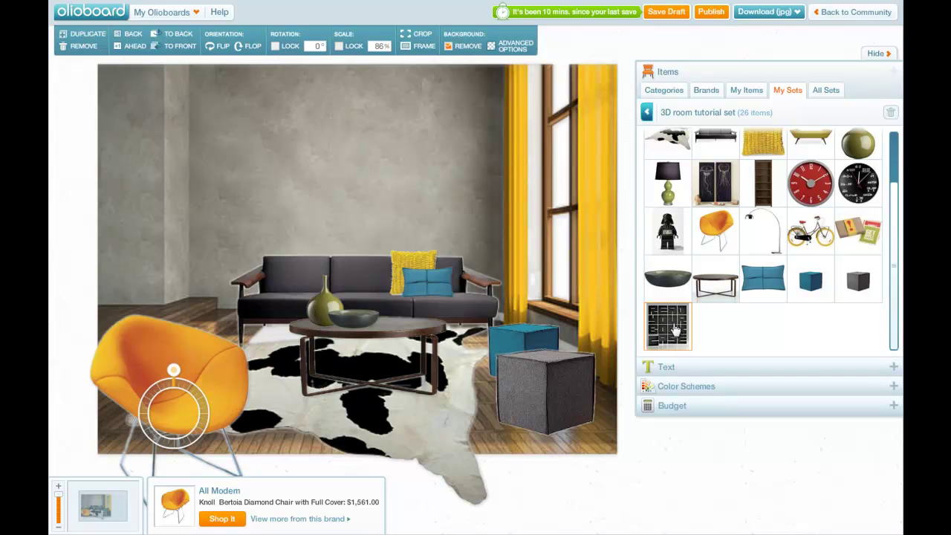
drag(668, 325, 355, 174)
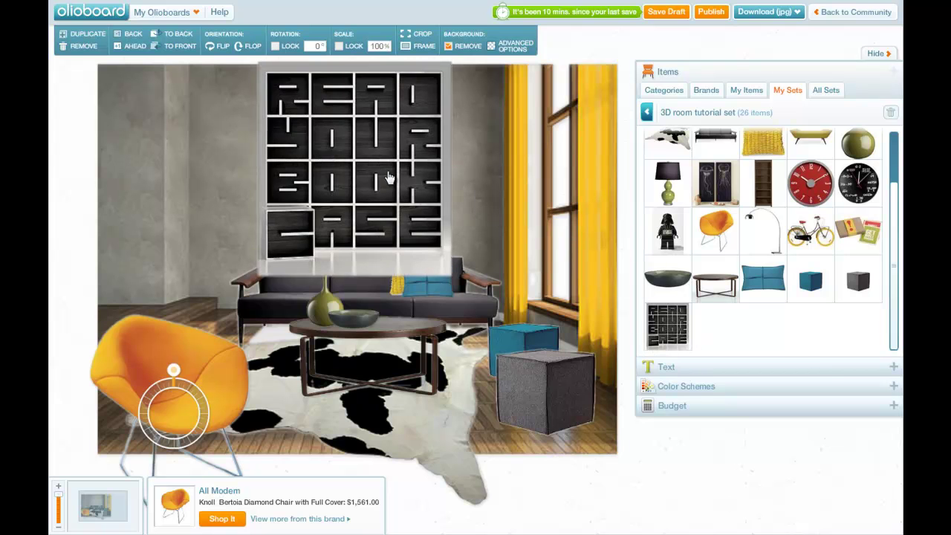
drag(425, 109, 440, 132)
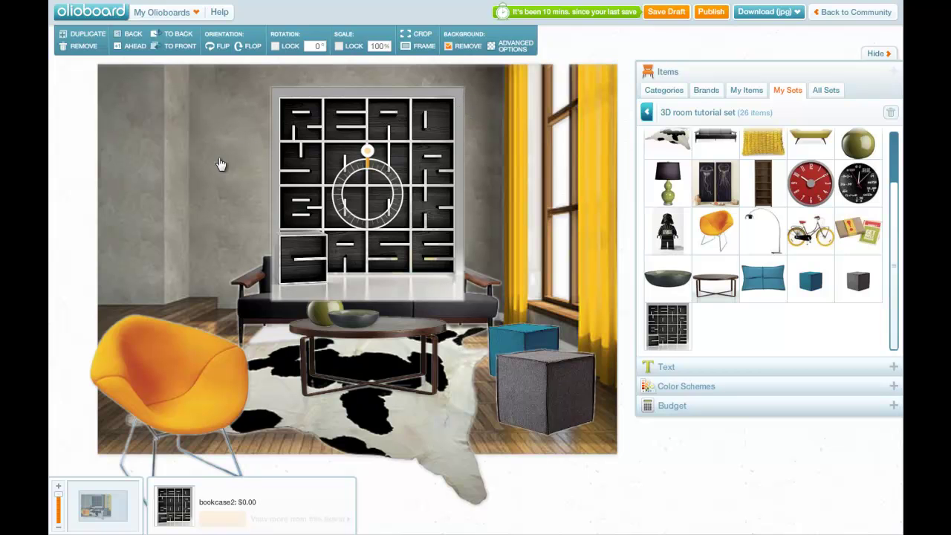
- Crop the bookcase image down to its black shelf grid and position it at 87% scale on the back wall above the sofa
click(420, 37)
drag(347, 163, 389, 201)
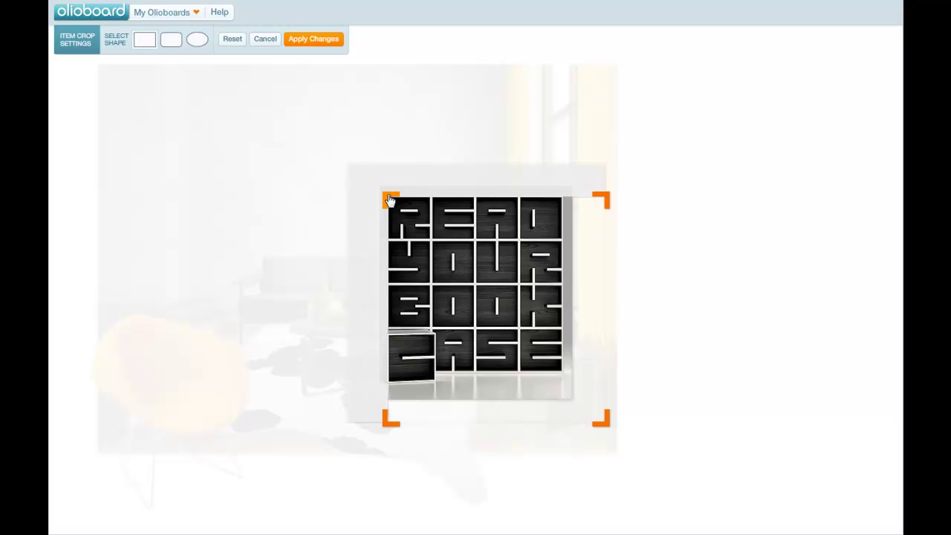
drag(605, 429, 564, 381)
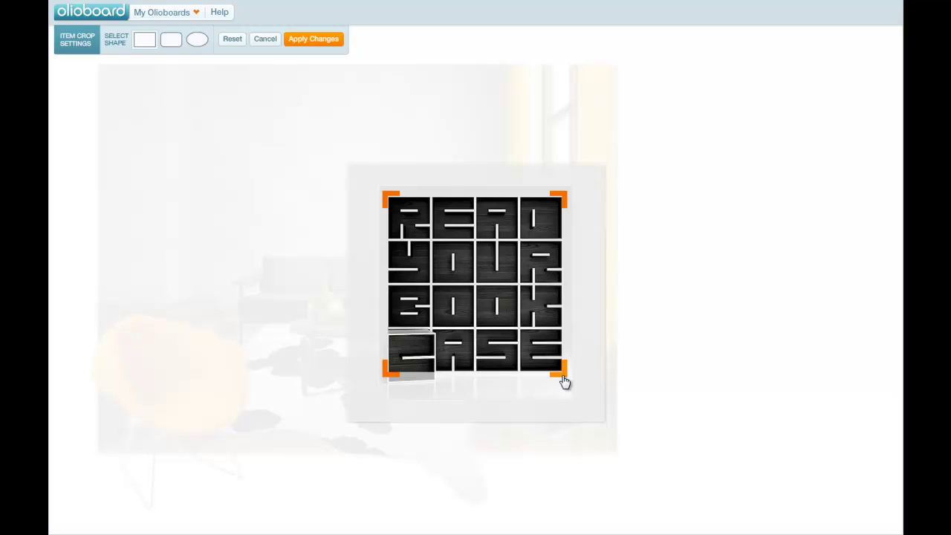
drag(565, 384, 661, 454)
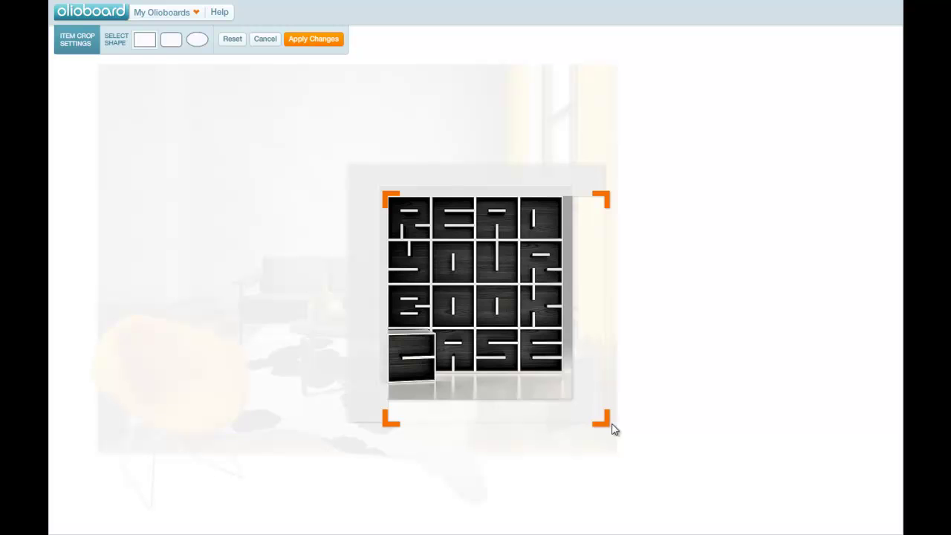
drag(606, 429, 567, 381)
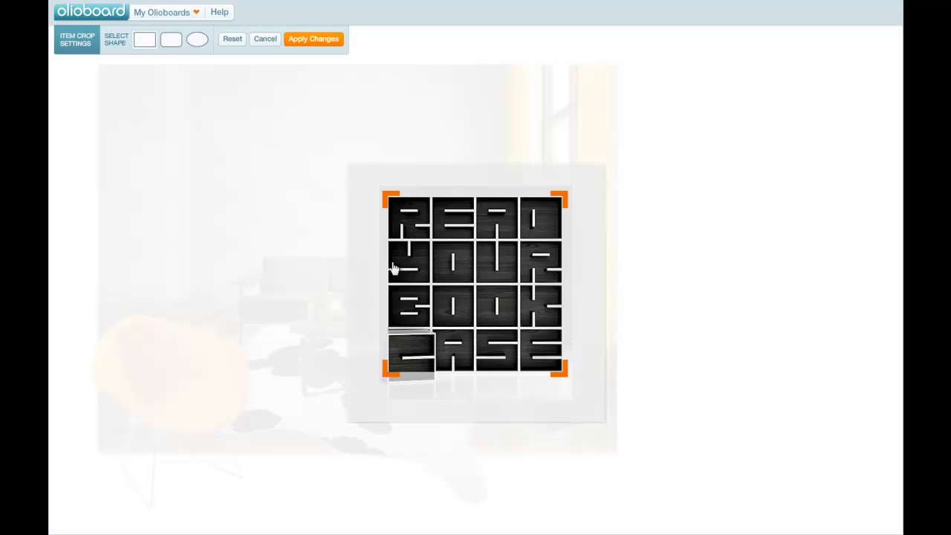
click(314, 40)
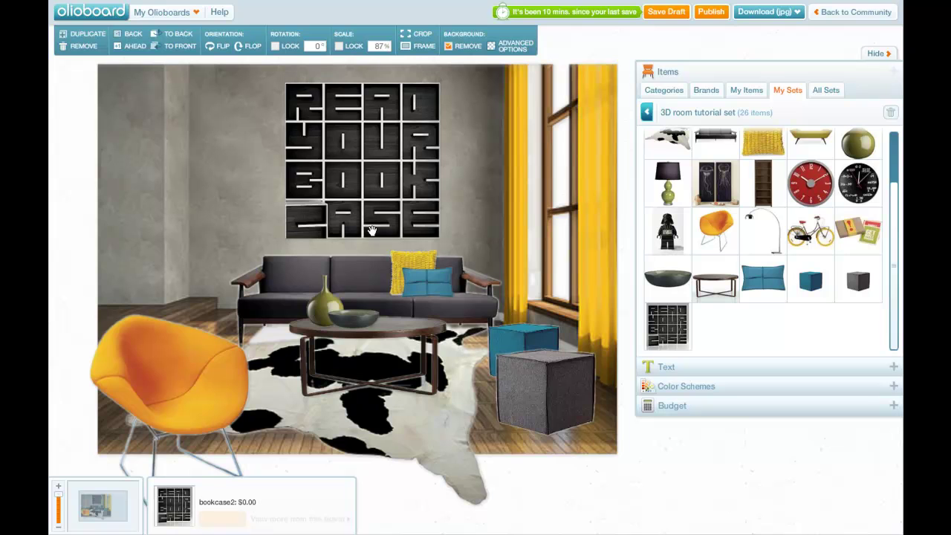
drag(366, 234, 359, 233)
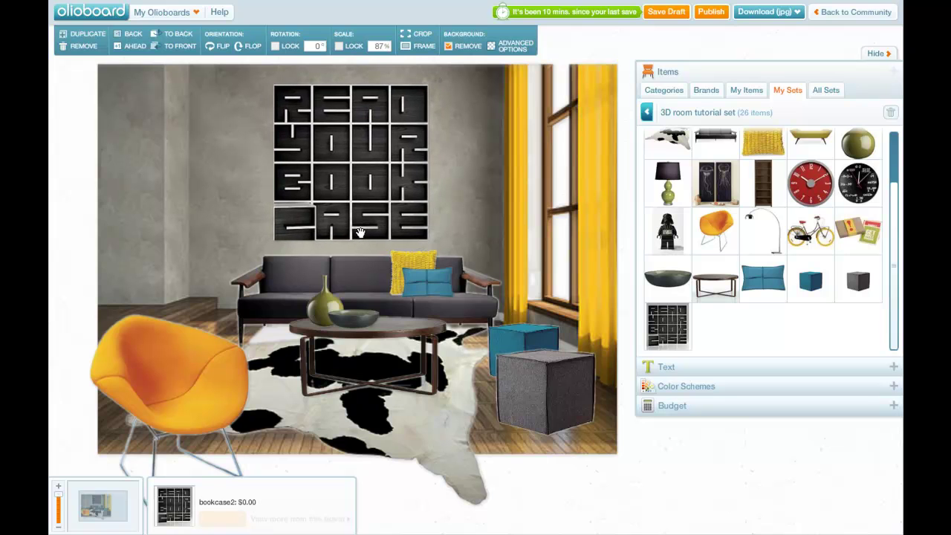
- Shift the sofa slightly left and down to center it under the bookcase, and realign the yellow and blue pillows on its right seat
drag(361, 282, 350, 255)
click(403, 255)
click(419, 275)
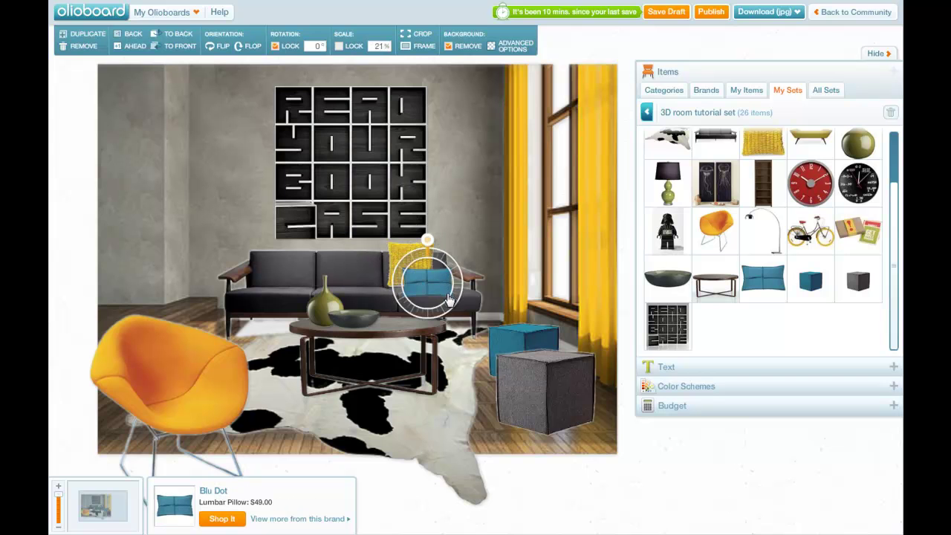
drag(446, 292, 448, 295)
click(677, 460)
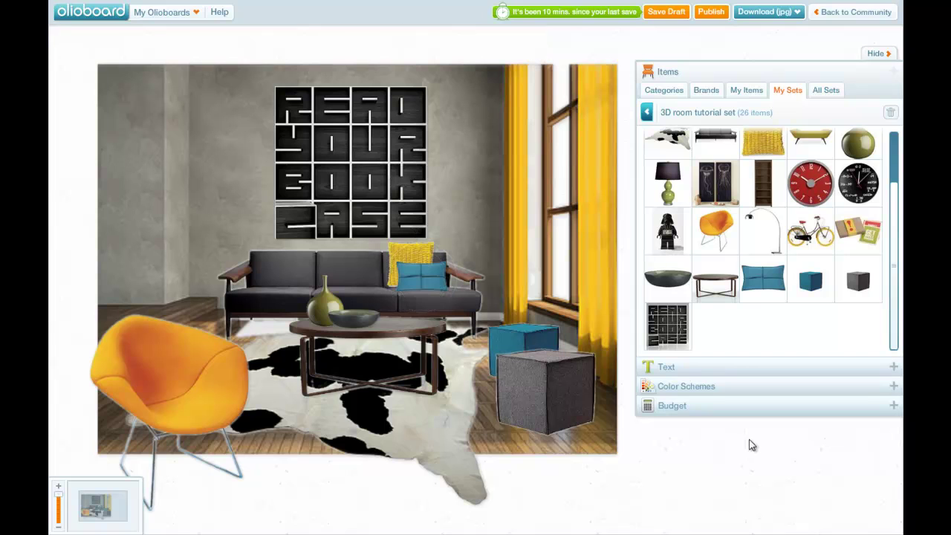
click(416, 202)
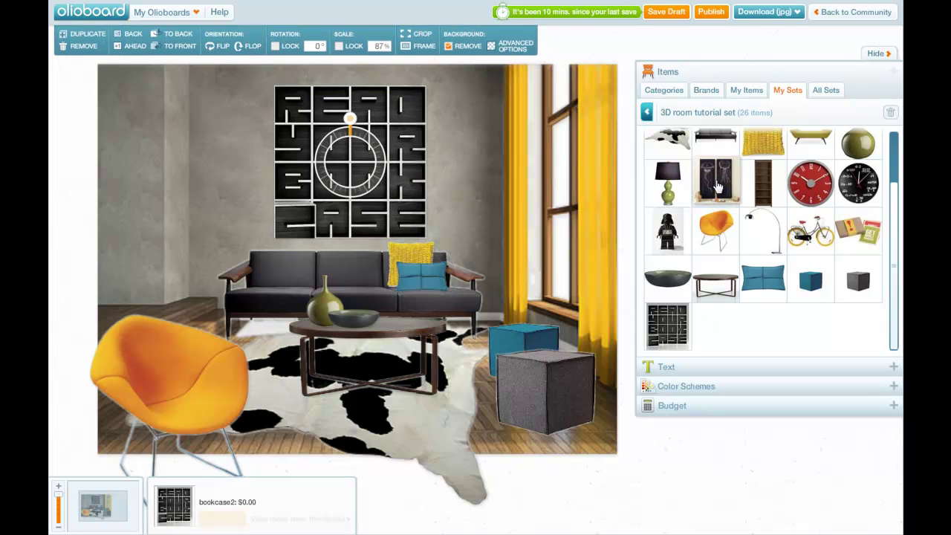
- Add the Ballard Designs jellyfish print pair from the set and crop it to the right-hand jellyfish panel only
drag(717, 188, 505, 221)
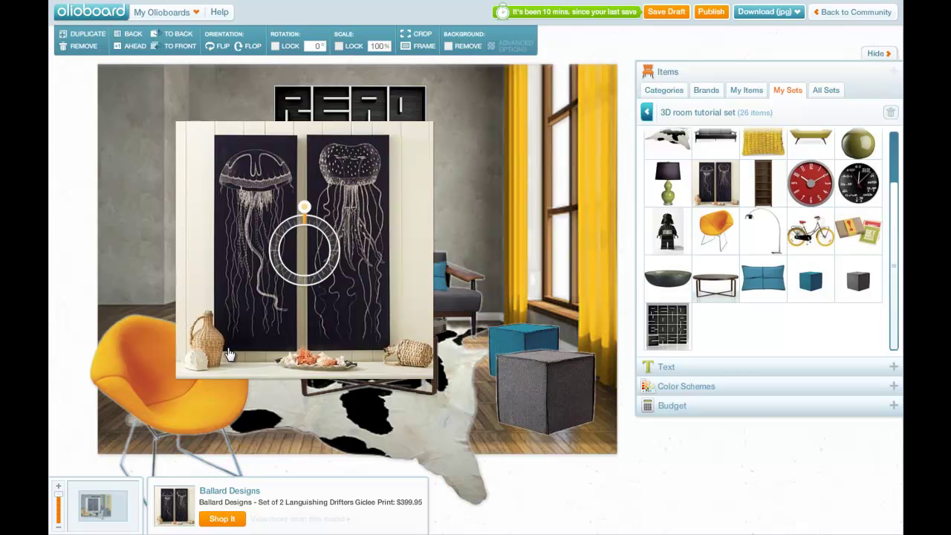
click(421, 34)
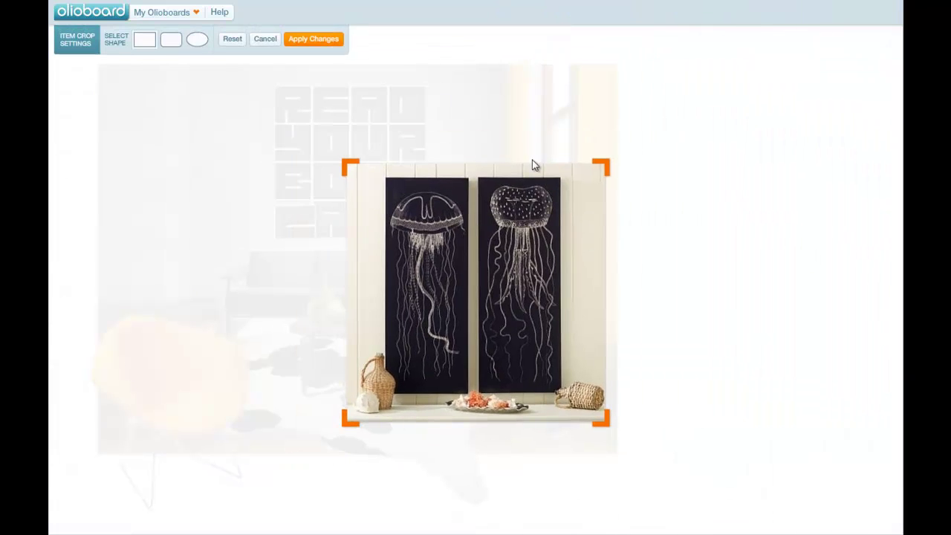
drag(350, 165, 483, 181)
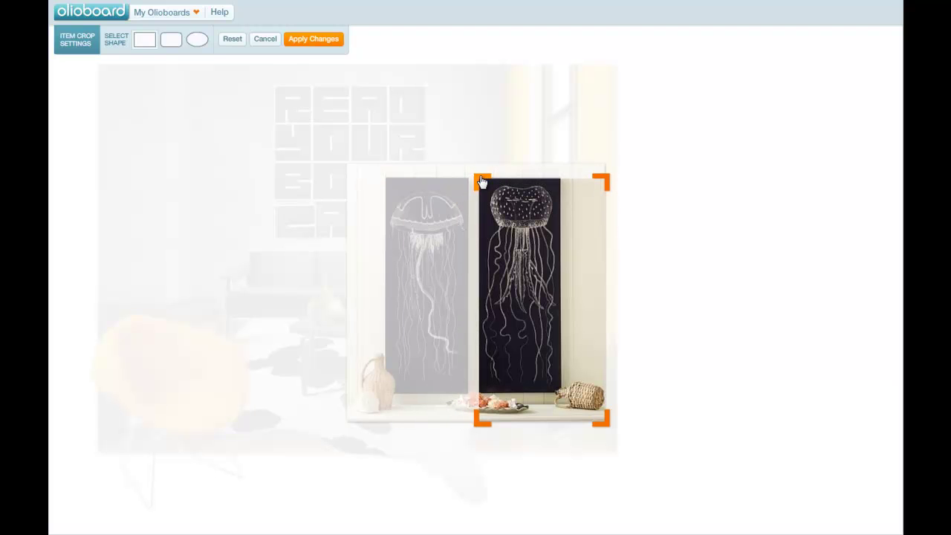
drag(603, 422, 564, 400)
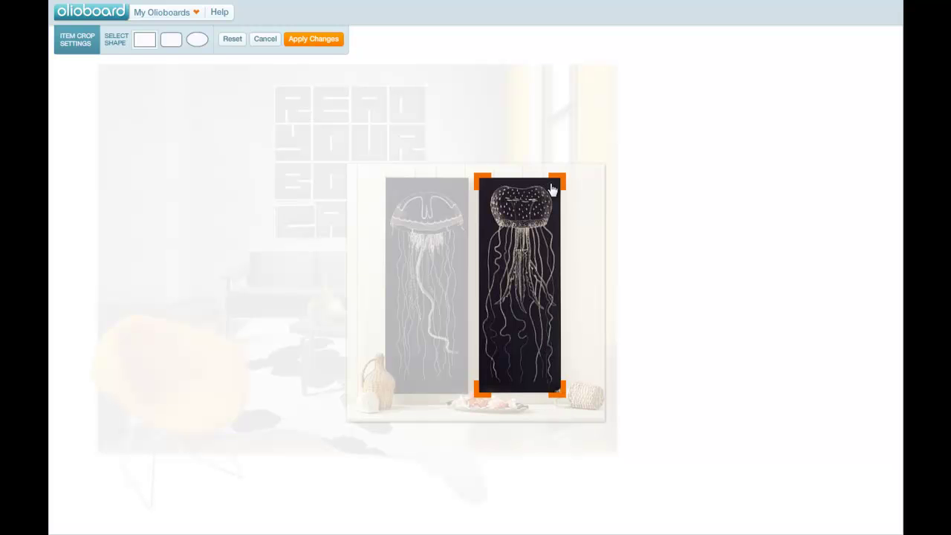
click(325, 41)
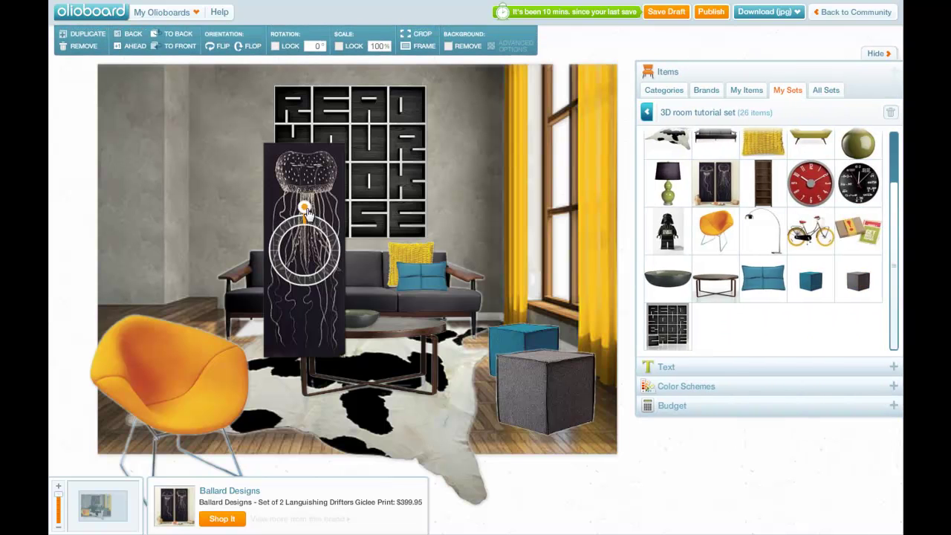
- Lock the jellyfish panel's rotation, scale it to 70% and hang it on the wall left of the bookcase, matching the bookcase's height
drag(306, 210, 304, 223)
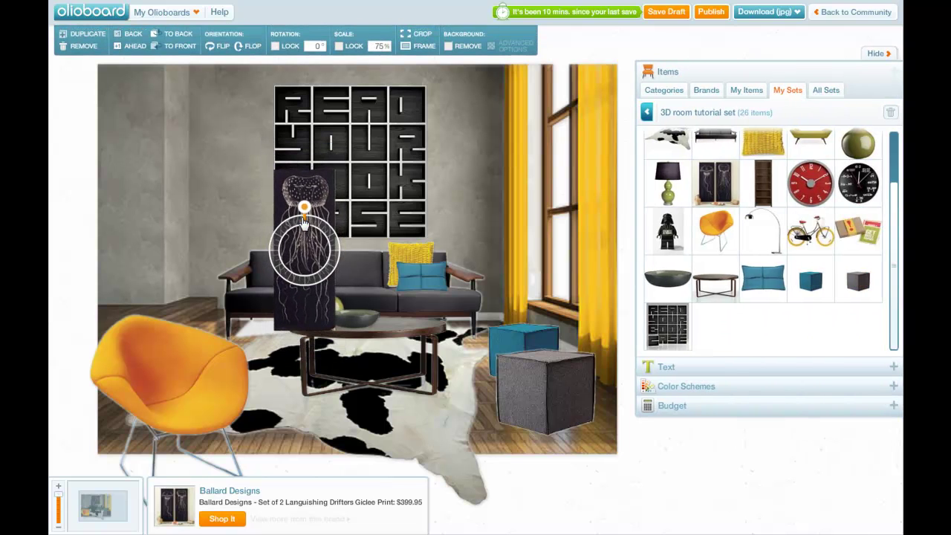
click(274, 47)
drag(304, 211, 304, 220)
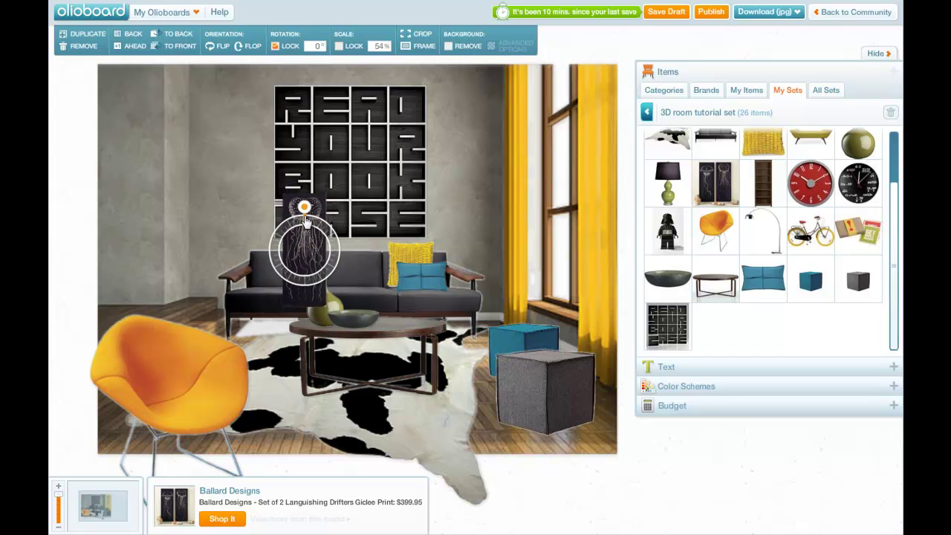
drag(304, 260, 234, 130)
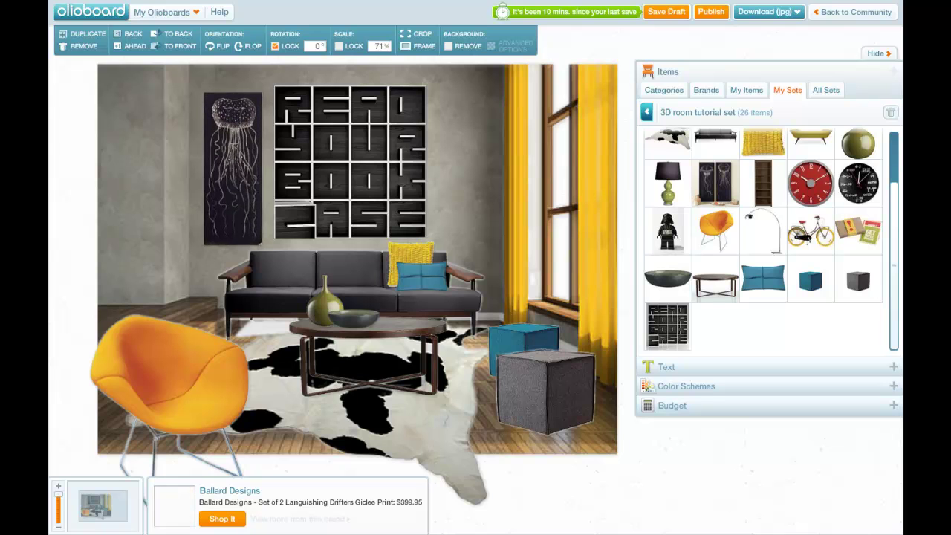
click(231, 157)
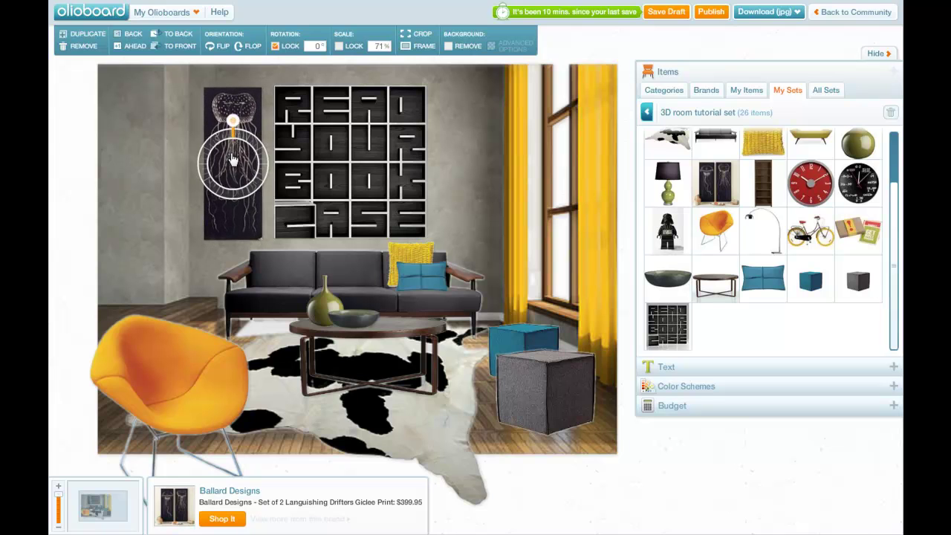
drag(234, 126, 233, 126)
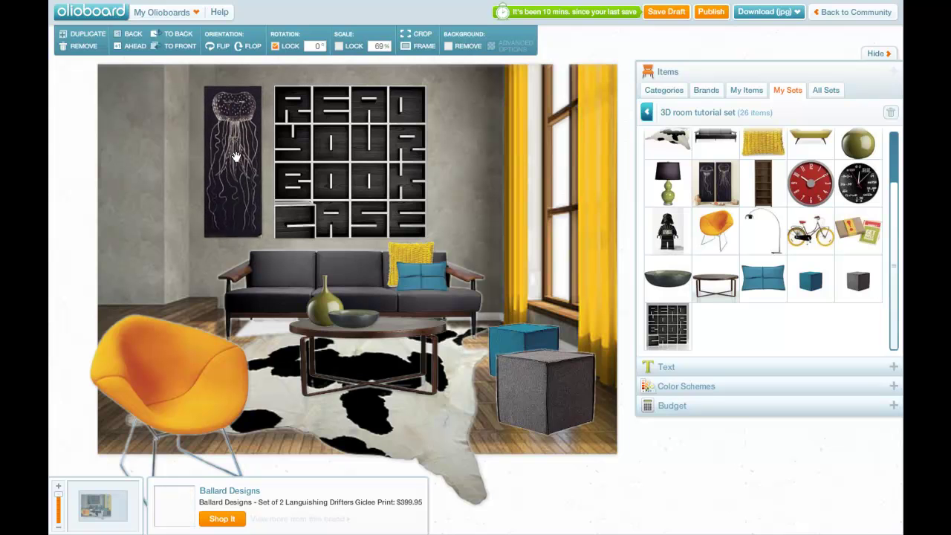
click(235, 159)
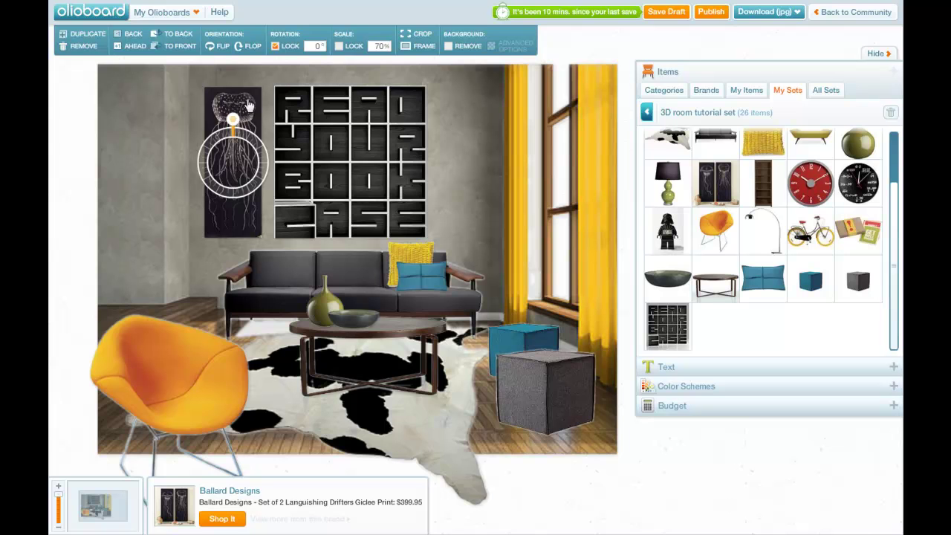
- Place a duplicate of the jellyfish panel right of the bookcase, recropped to show the pair's left-hand jellyfish
click(95, 39)
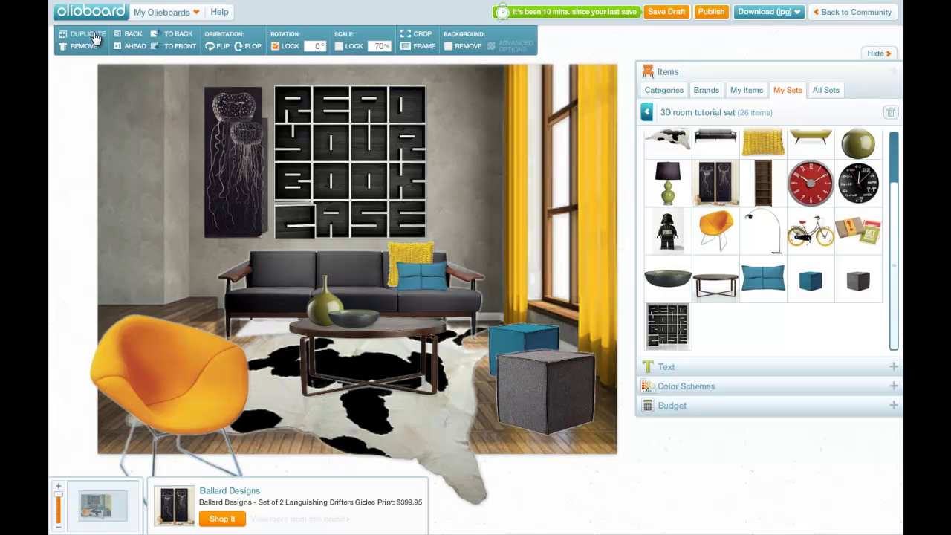
drag(233, 111, 460, 112)
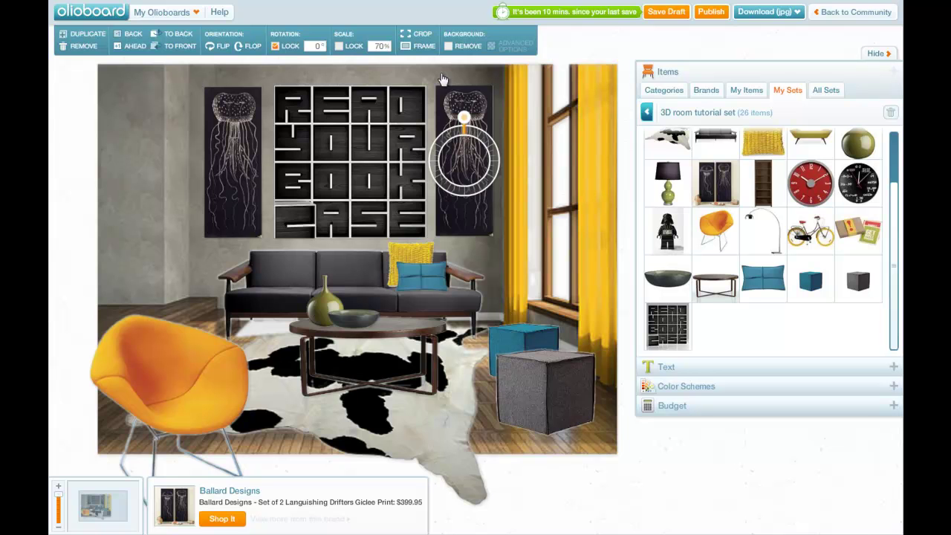
click(422, 37)
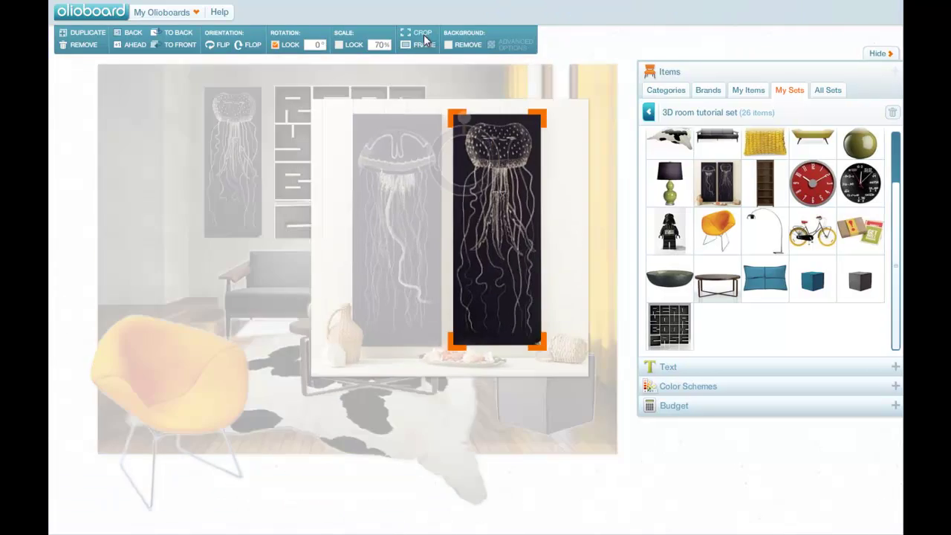
drag(486, 181, 394, 181)
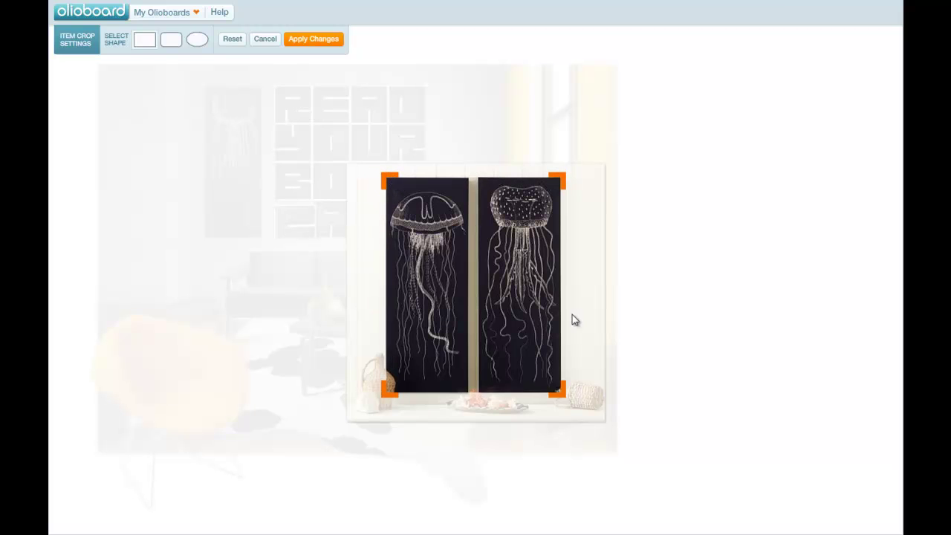
drag(559, 394, 471, 401)
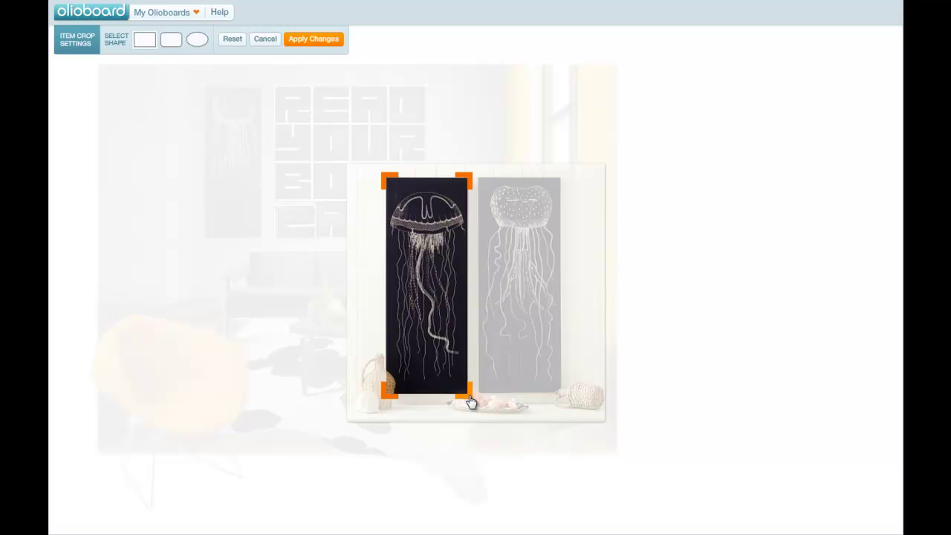
click(315, 42)
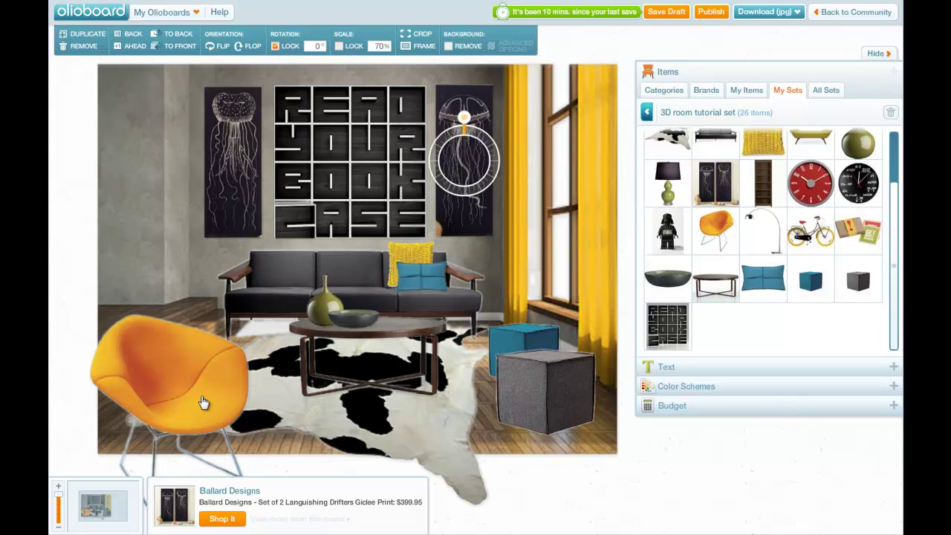
- Scale the orange chair to 81% and reposition it at the lower-left corner of the room
drag(204, 401, 198, 392)
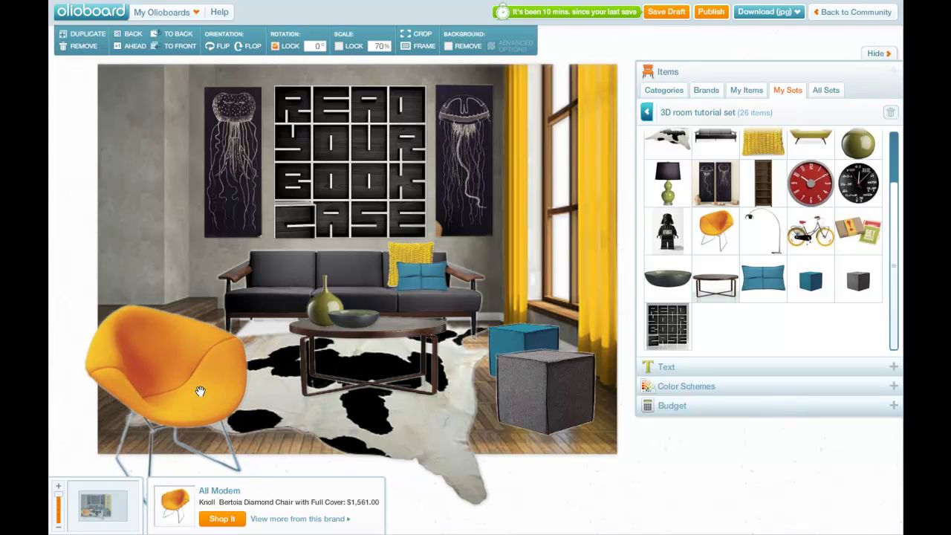
mouse_move(170, 358)
mouse_down()
mouse_move(168, 375)
mouse_move(170, 368)
mouse_up()
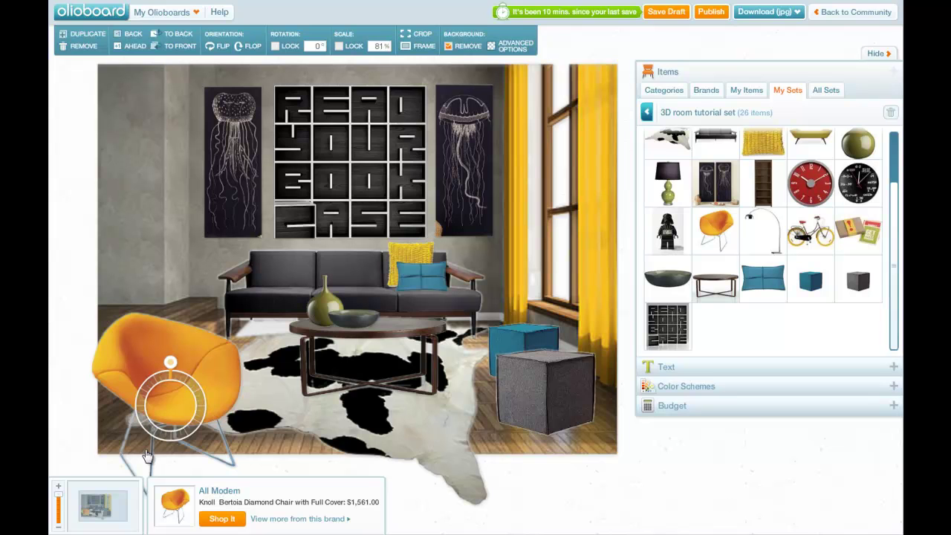
drag(115, 375, 108, 380)
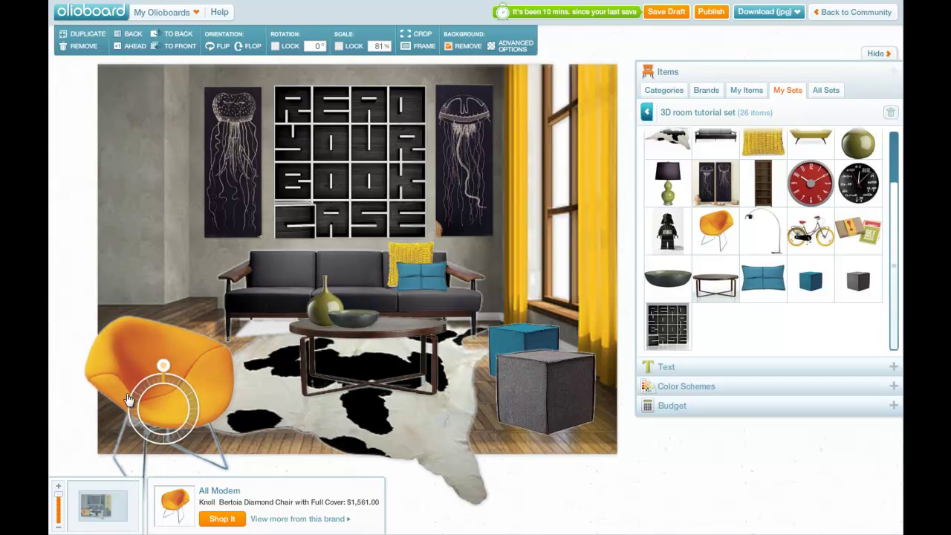
- Crop off the lower part of the cowhide rug and align its cut edge with the bottom of the room image
click(465, 475)
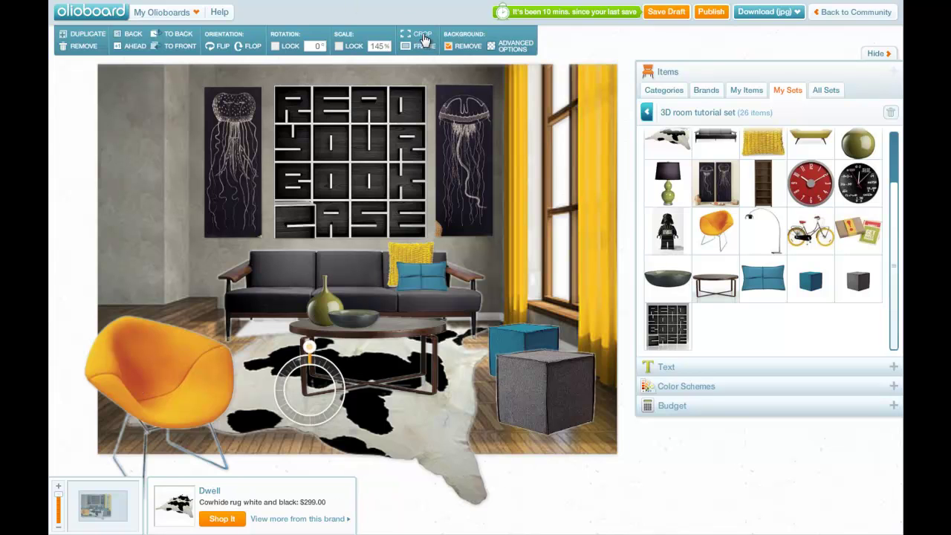
click(422, 37)
drag(611, 423, 621, 352)
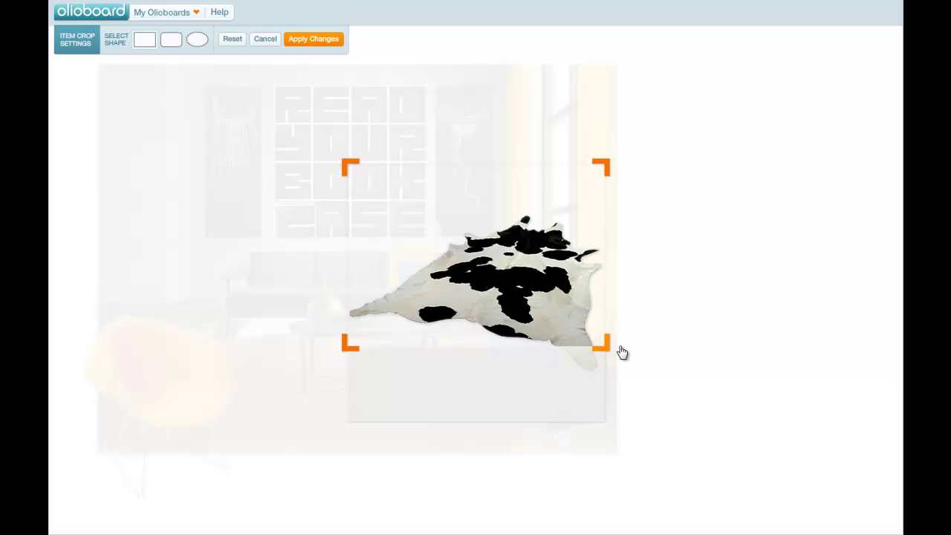
click(313, 39)
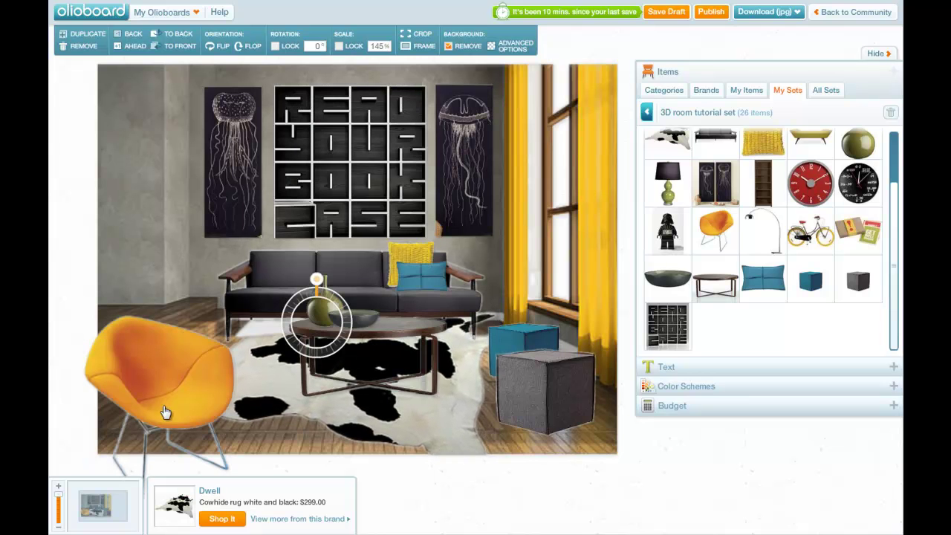
- Crop the orange chair along its left side and the bottom of its legs
click(162, 408)
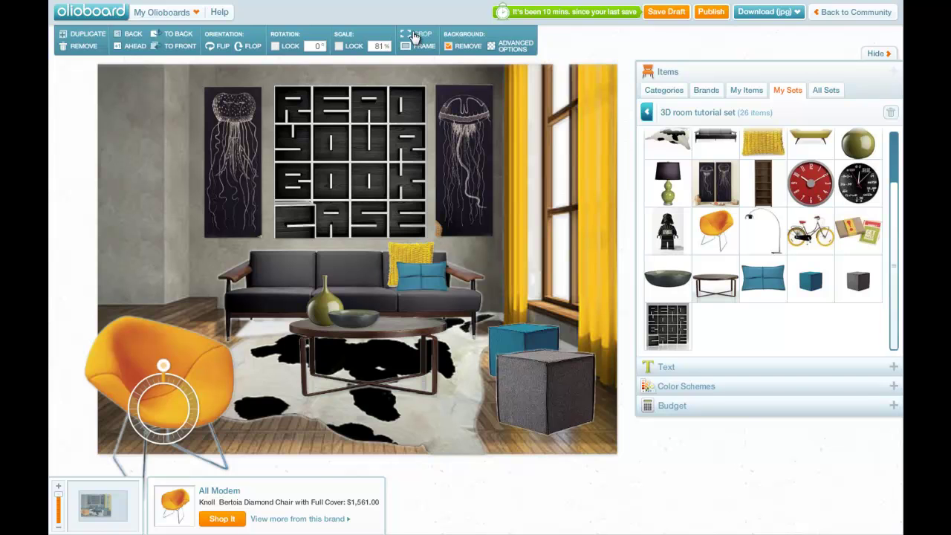
click(414, 37)
drag(350, 167, 400, 164)
drag(609, 429, 608, 380)
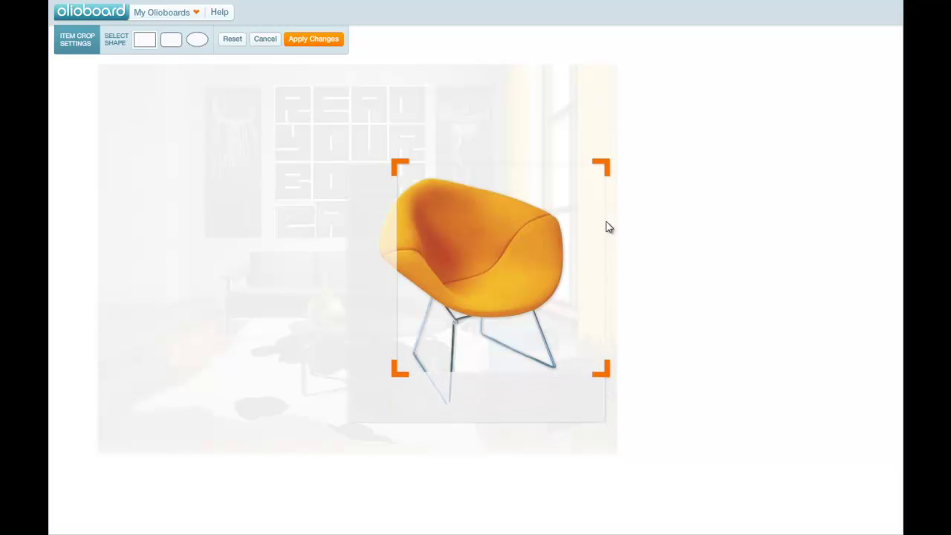
click(329, 35)
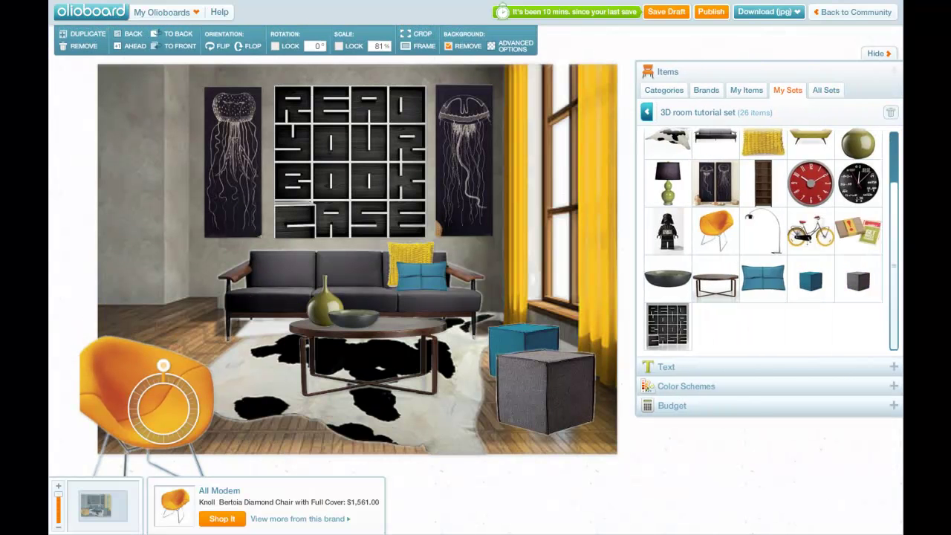
- Align the cropped orange chair with the lower-left corner of the room image
drag(124, 364, 131, 367)
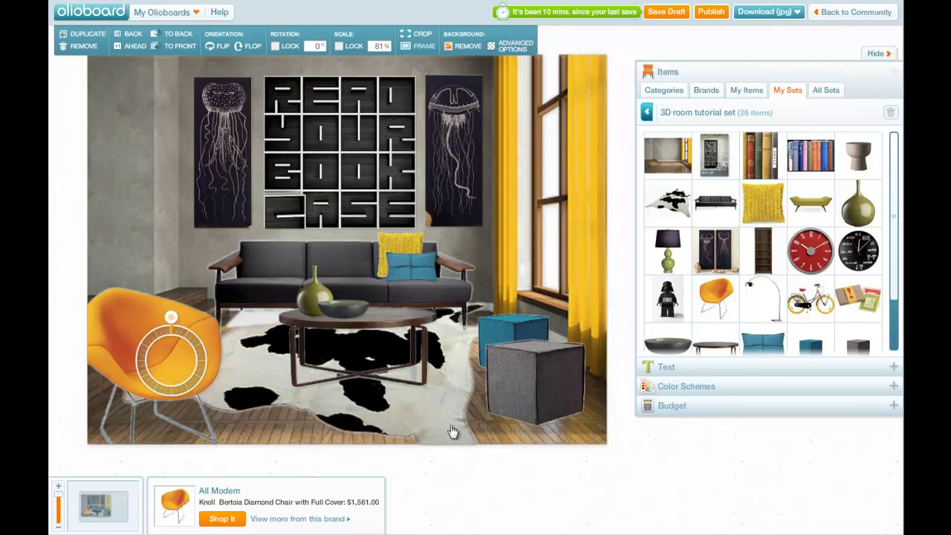
click(557, 476)
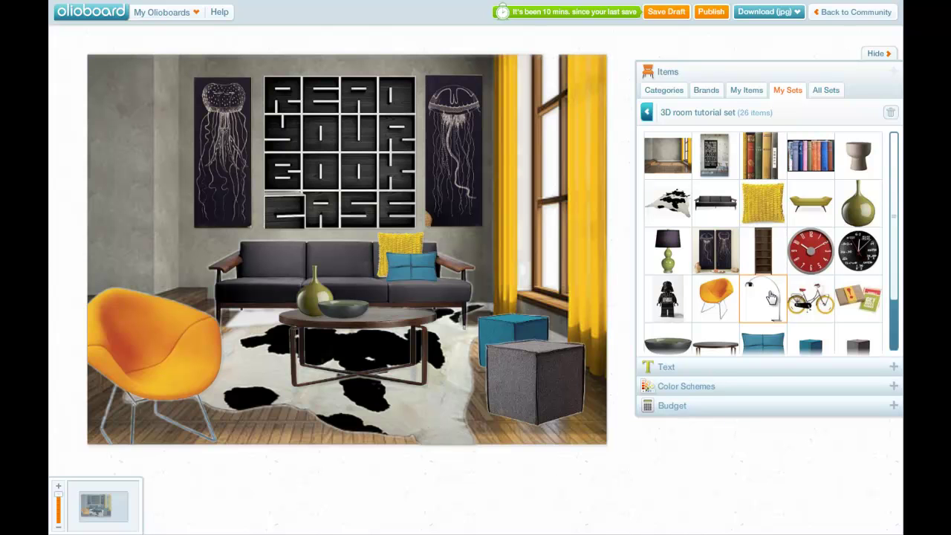
- Add the arc floor lamp, mirrored horizontally, with its base on the orange chair's side and its shade reaching over the coffee table
drag(761, 297, 237, 234)
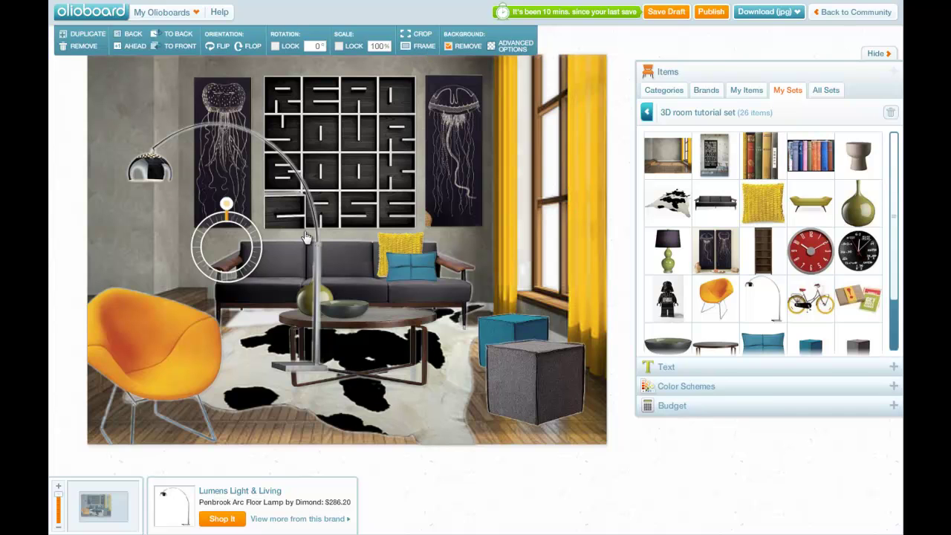
click(222, 48)
drag(299, 177, 335, 181)
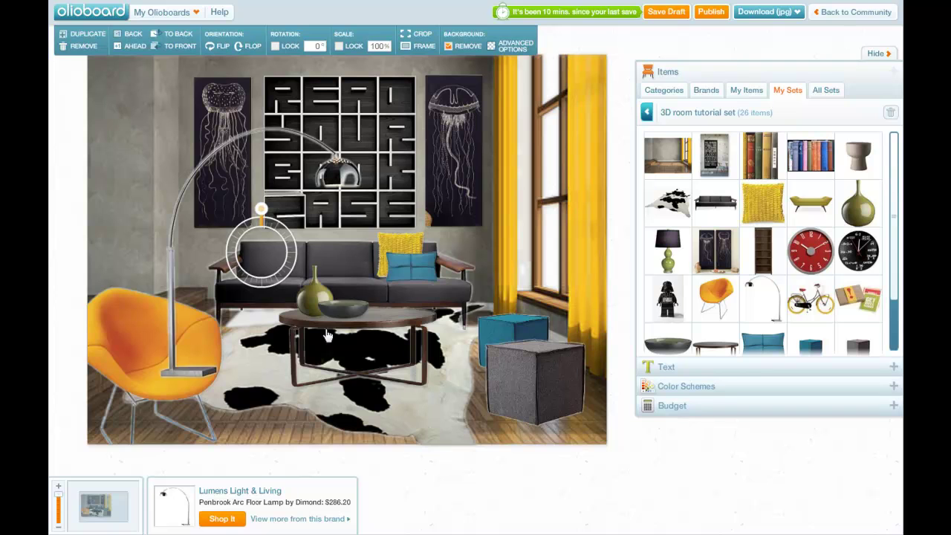
- Shift the coffee table slightly left beneath the lamp and bring the orange chair to the front, covering the lamp's base
drag(401, 323, 393, 319)
click(338, 173)
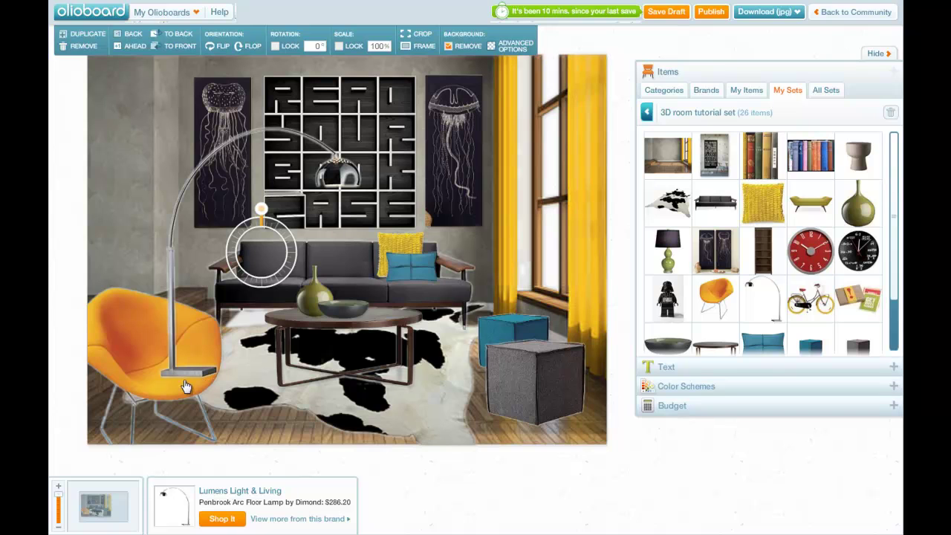
click(133, 321)
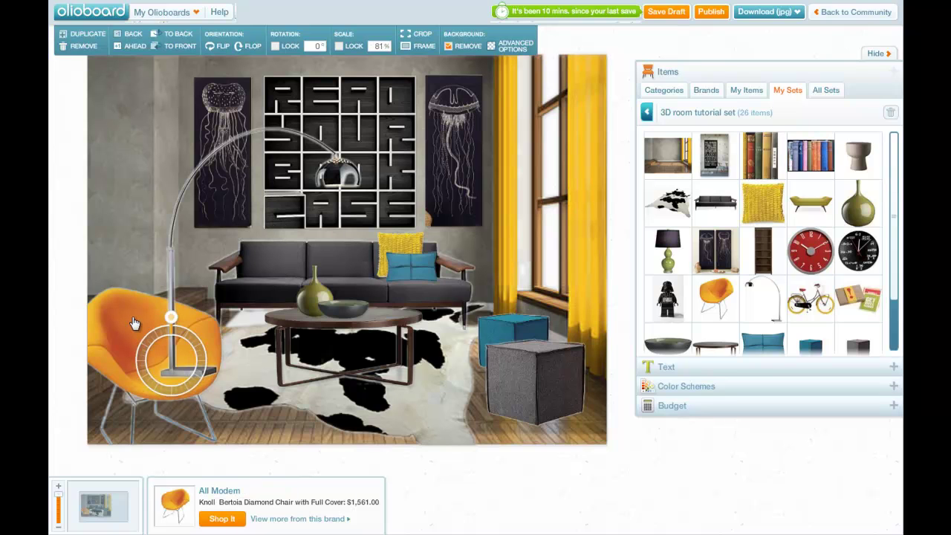
click(175, 49)
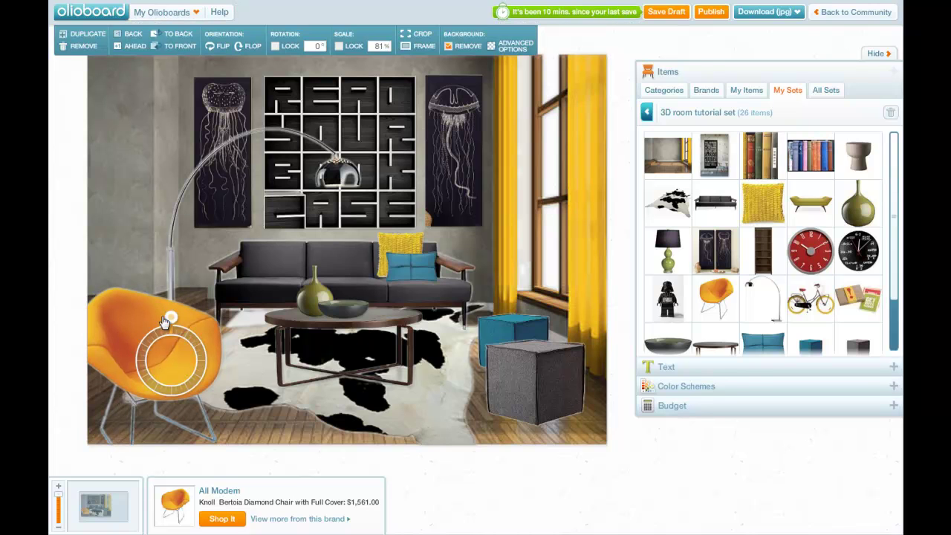
- Add the walnut bookcase against the left wall at 89% scale and bring the orange chair in front of it
scroll(732, 338, down, 1)
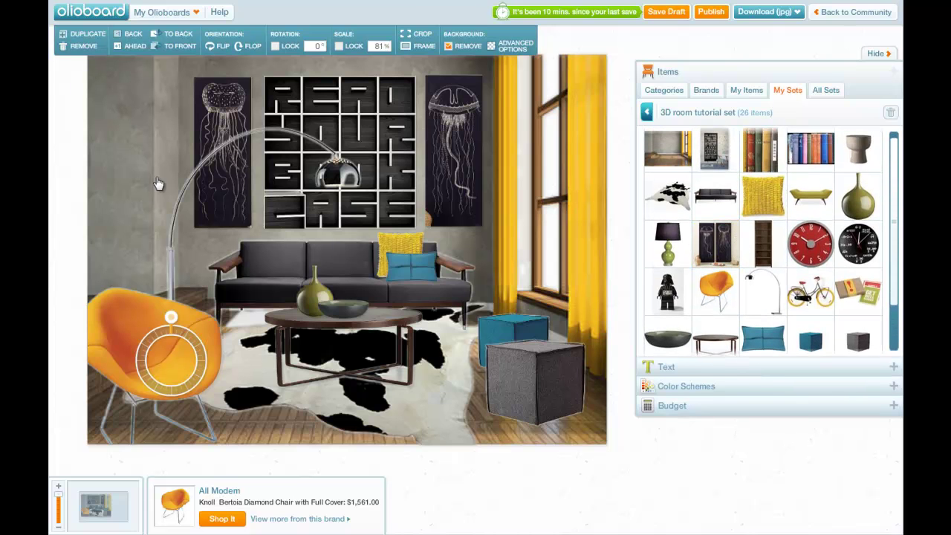
drag(761, 257, 156, 250)
drag(166, 126, 122, 83)
drag(104, 159, 105, 172)
drag(130, 103, 131, 88)
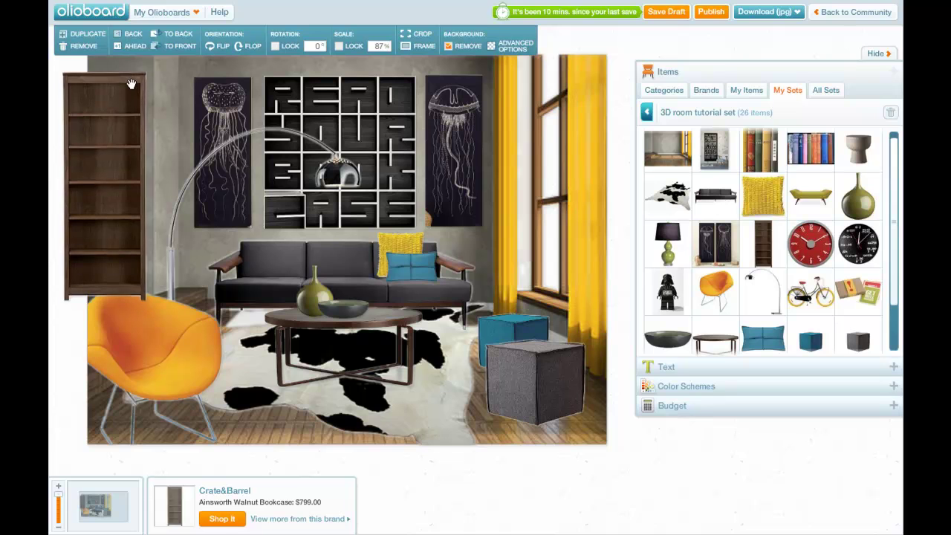
drag(105, 141, 127, 81)
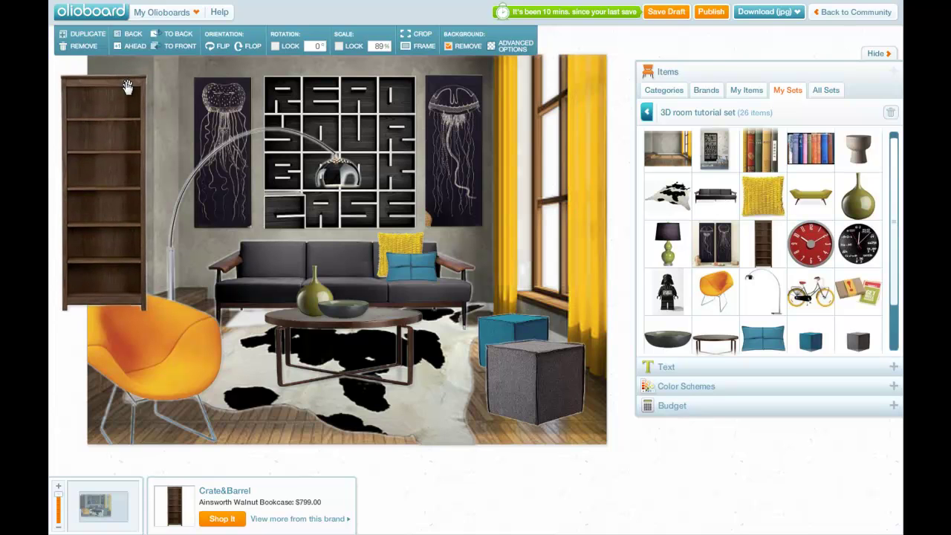
click(149, 354)
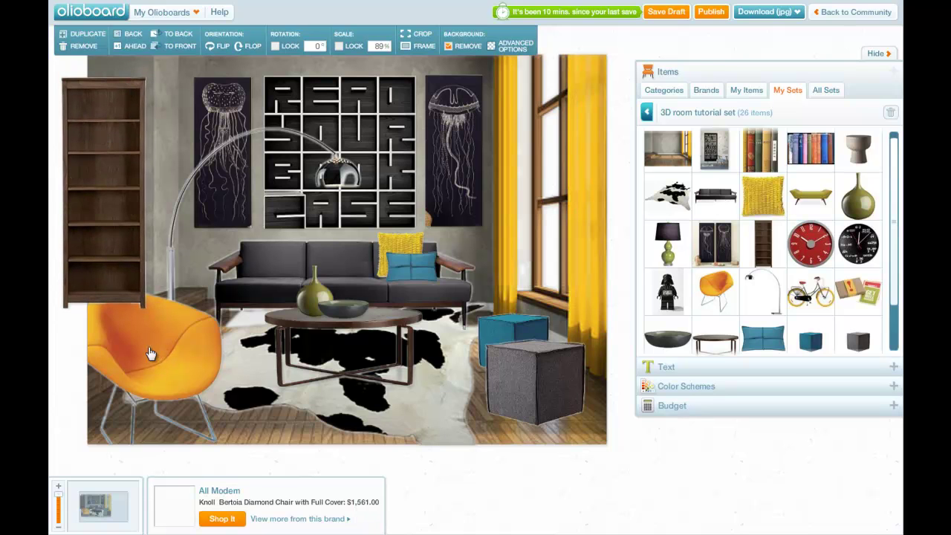
click(182, 46)
- Crop off the bookcase's left part and align its cut edge with the left edge of the room image
click(103, 165)
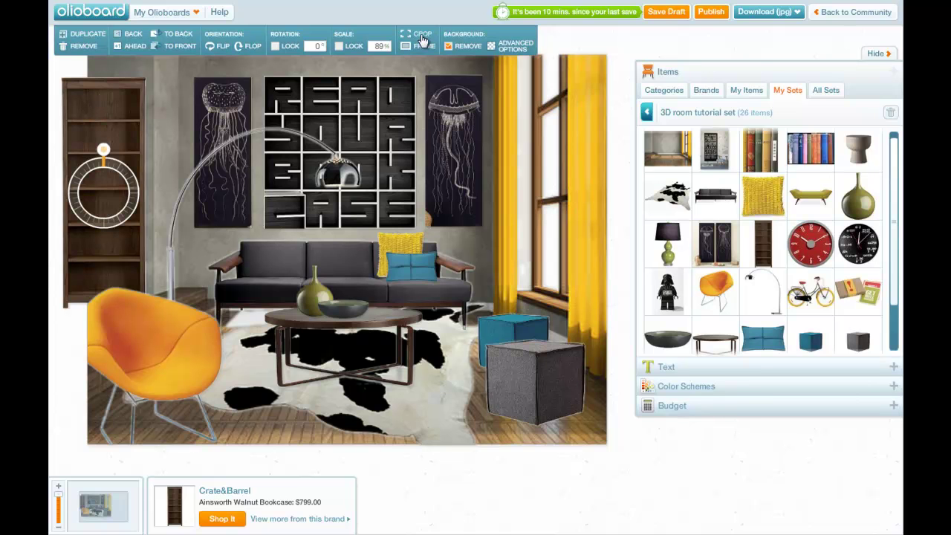
click(421, 35)
drag(355, 165, 470, 156)
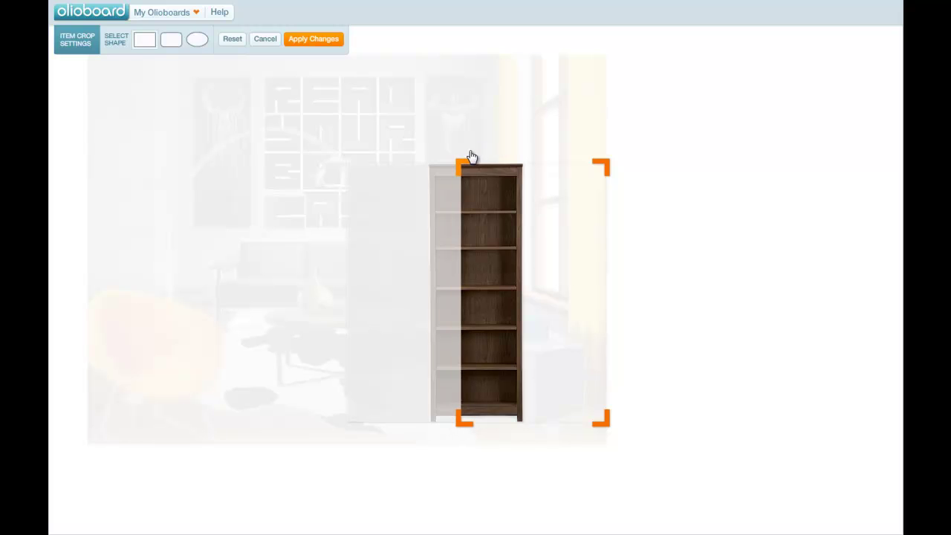
click(304, 39)
drag(87, 89, 129, 84)
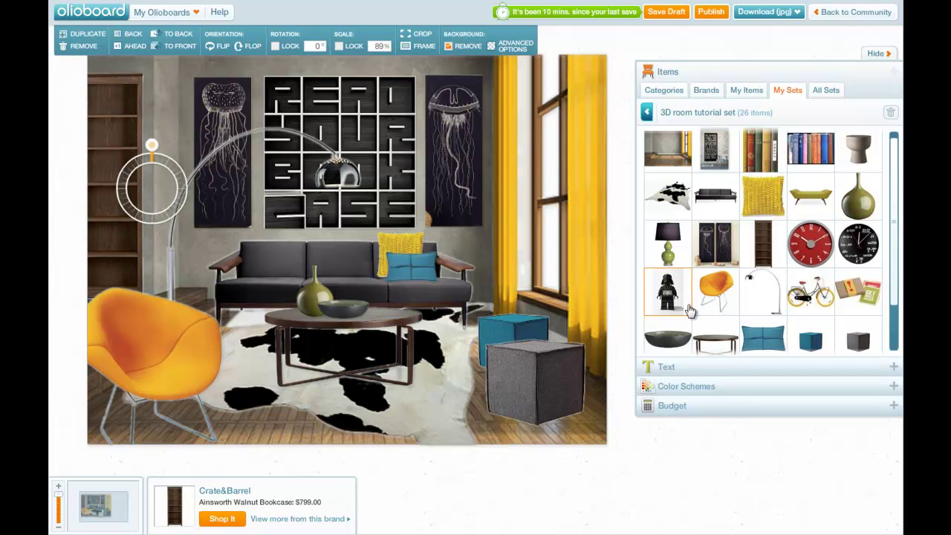
- Add the books_2 image to the room and crop off the top and bottom of the books
scroll(765, 223, up, 1)
drag(765, 167, 416, 238)
drag(475, 238, 340, 276)
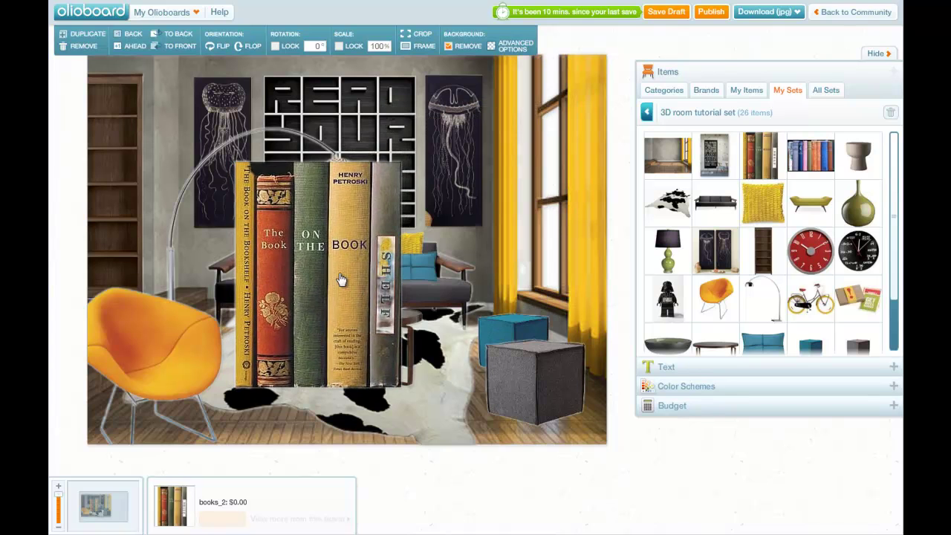
double_click(340, 276)
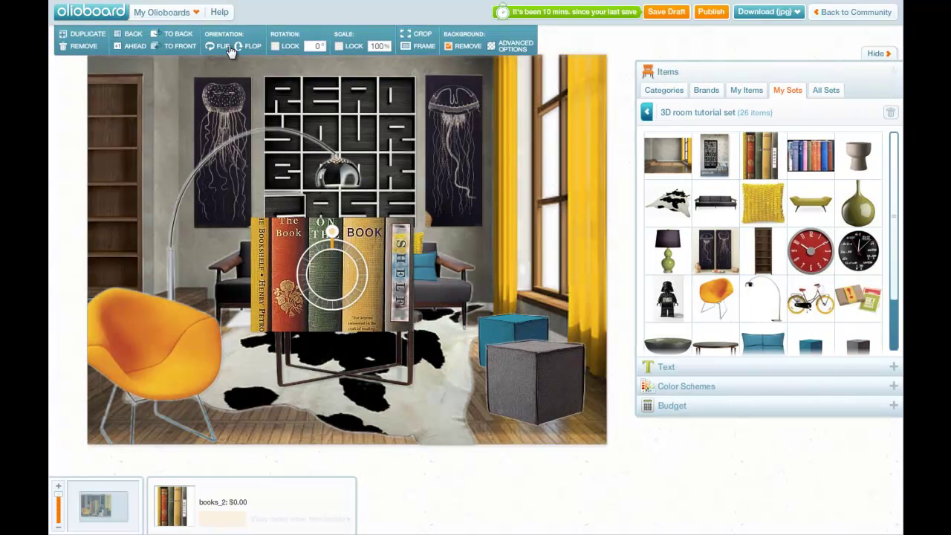
- Lock the books' rotation, scale them to 24% and place the set and a duplicate on two separate bookcase shelves
click(274, 47)
drag(333, 232, 112, 175)
click(78, 59)
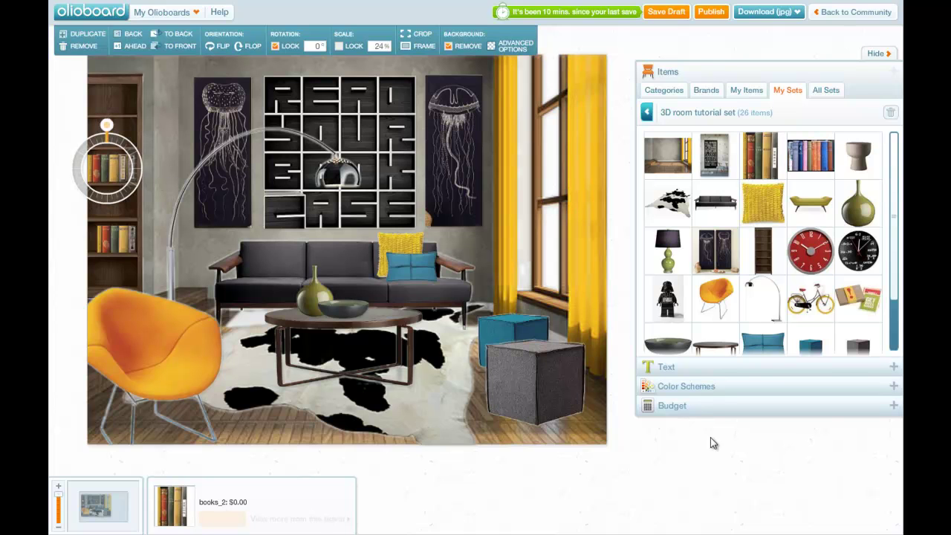
click(668, 476)
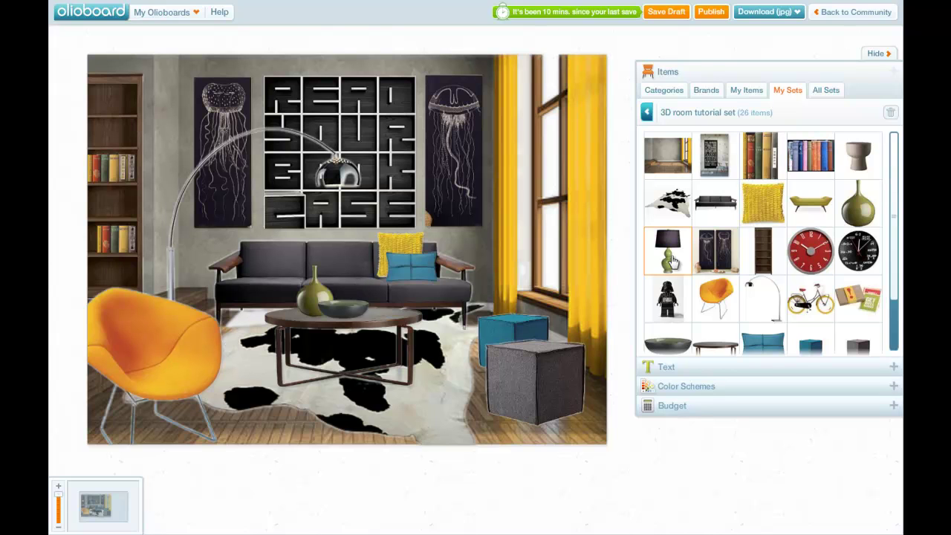
- Add the LEGO Star Wars clock and remove its remaining light background by sampling the backdrop color
drag(668, 299, 415, 282)
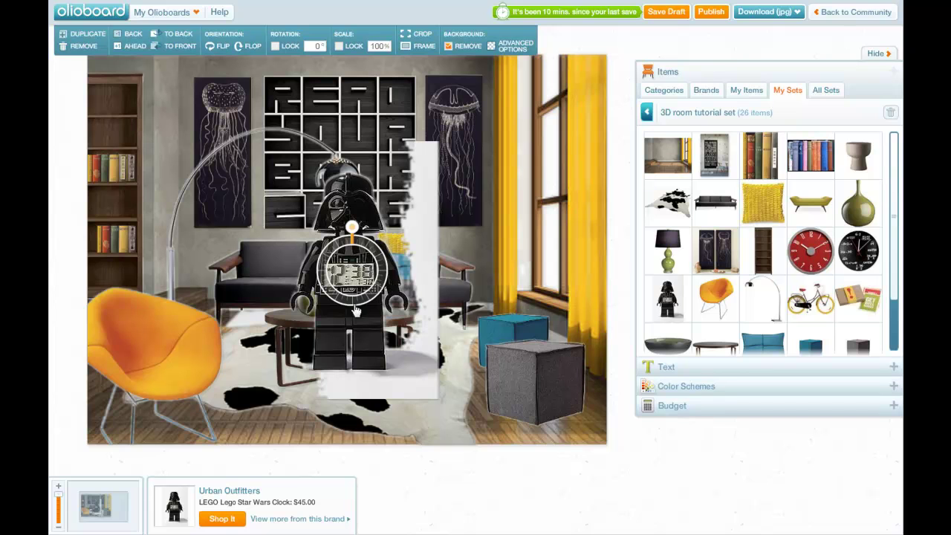
click(448, 46)
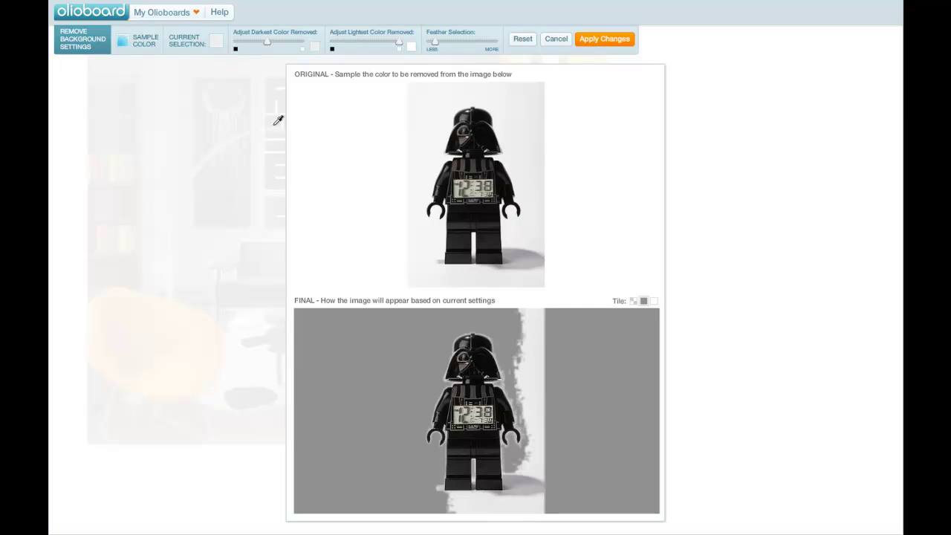
click(528, 131)
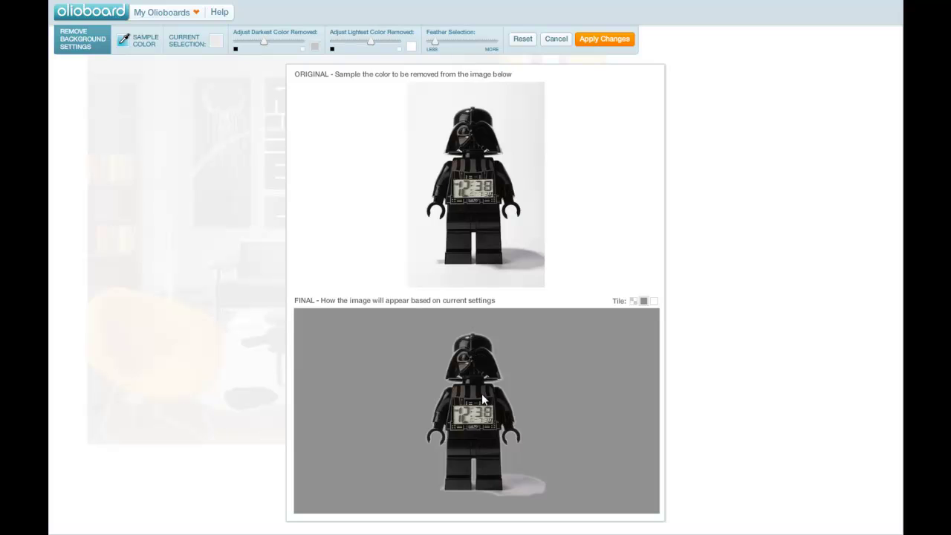
click(603, 40)
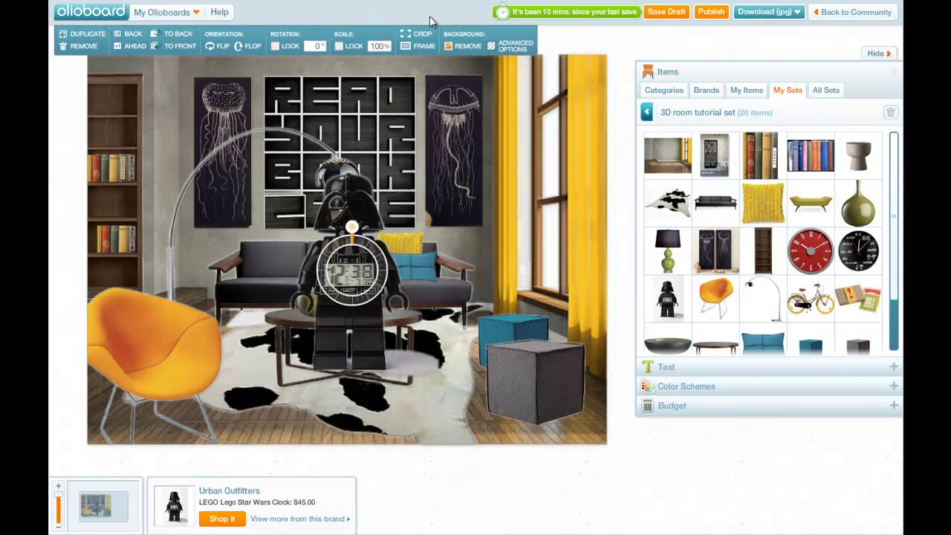
- Crop the LEGO clock to its upper body, cutting off the legs and the shadow
click(421, 35)
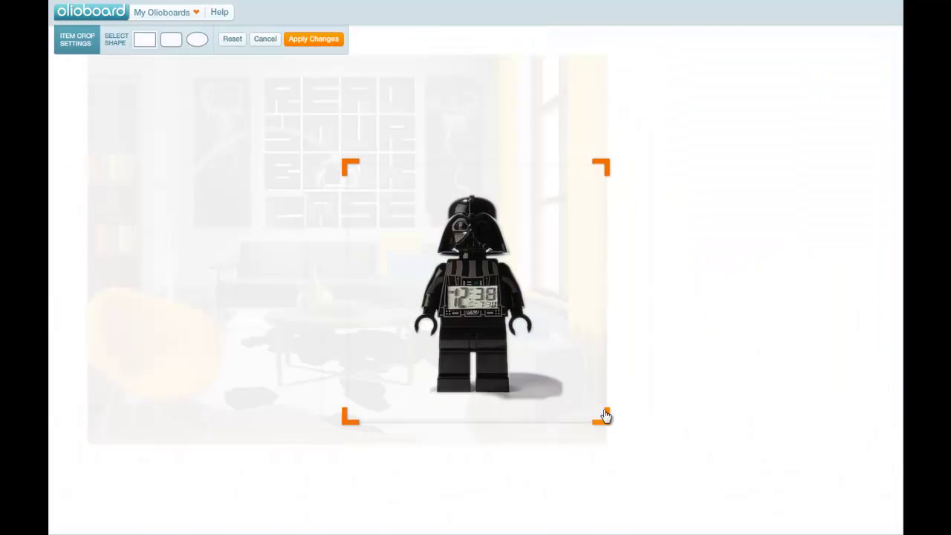
drag(602, 416, 609, 318)
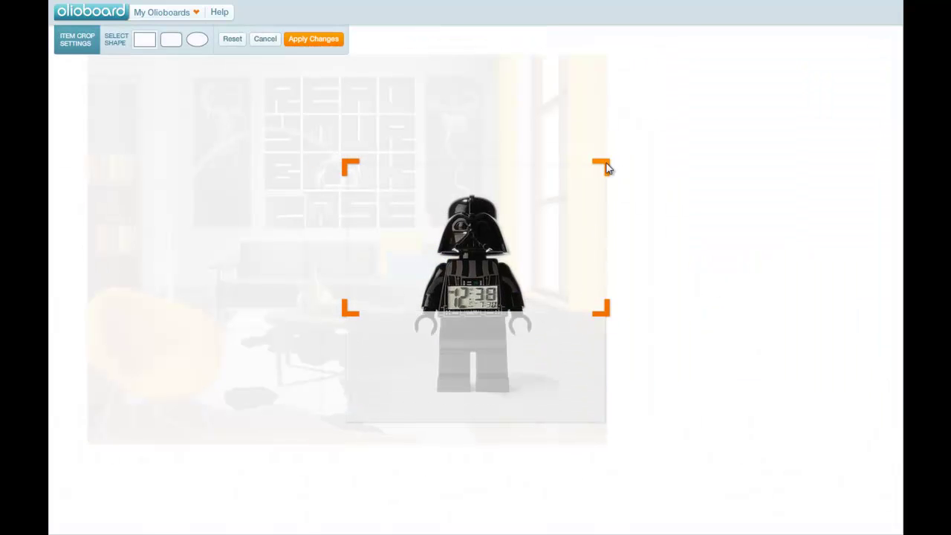
drag(606, 169, 557, 188)
drag(352, 320, 414, 319)
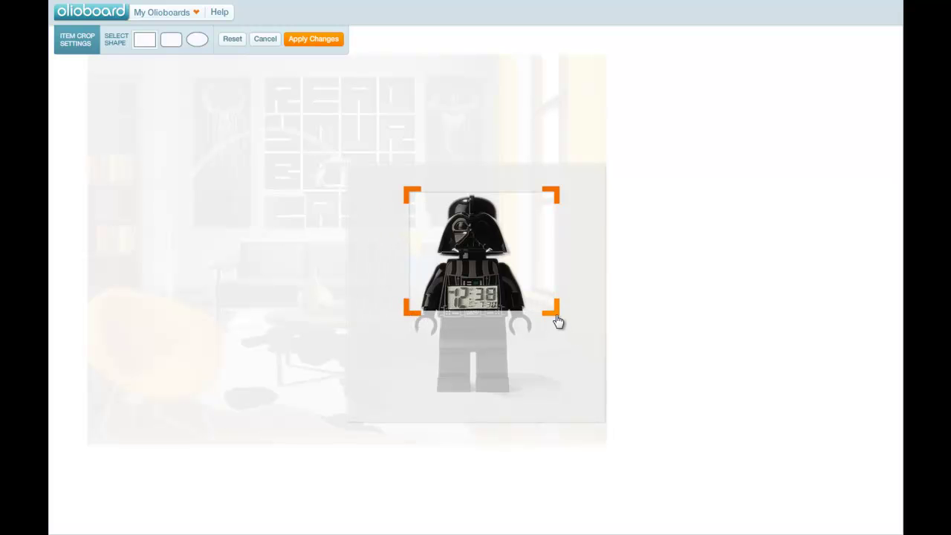
drag(557, 320, 545, 318)
click(306, 42)
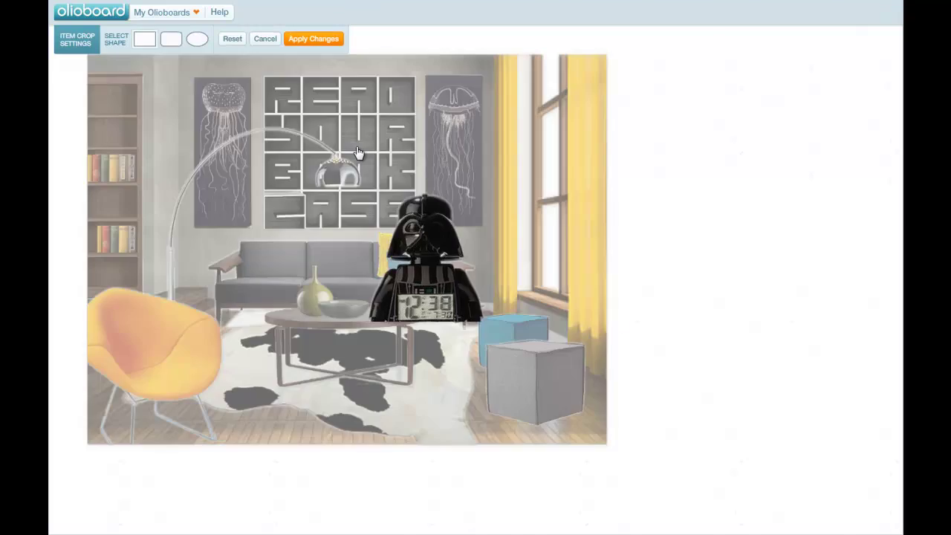
- Scale the LEGO clock to 24%, set it on the shelf between the two book sets, and hide the items panel
scroll(352, 264, down, 4)
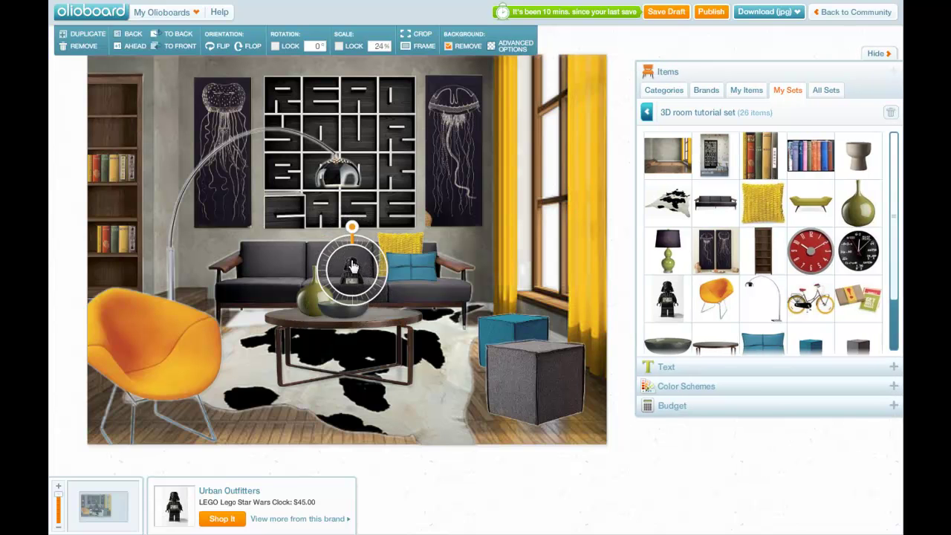
drag(352, 264, 109, 214)
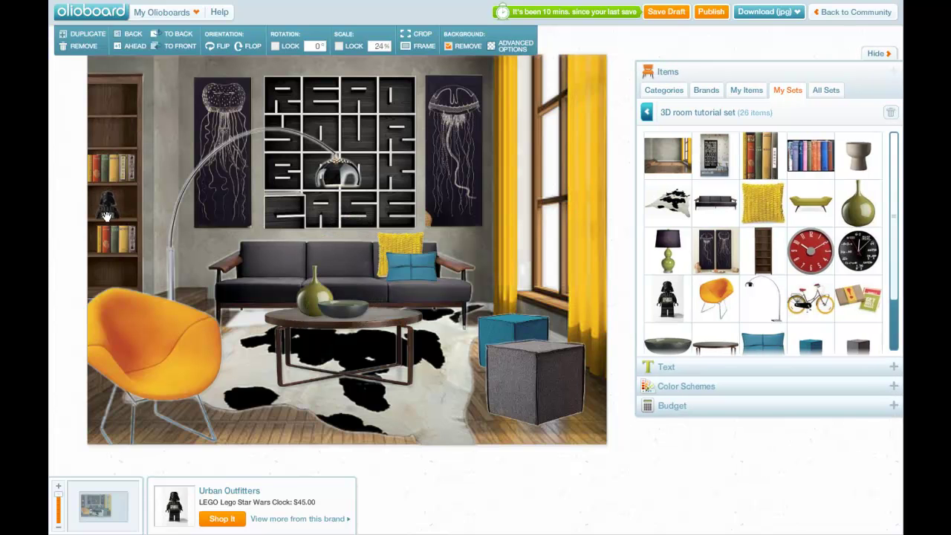
click(661, 492)
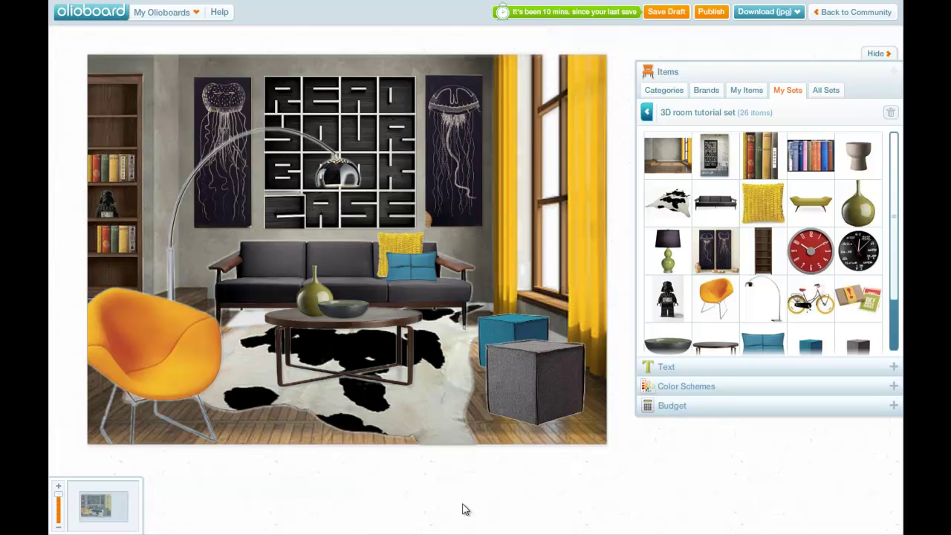
click(877, 53)
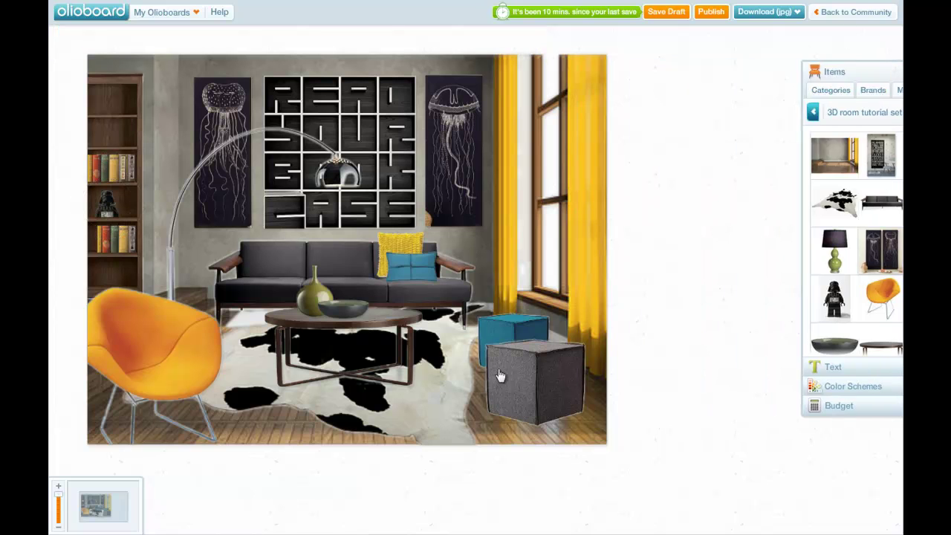